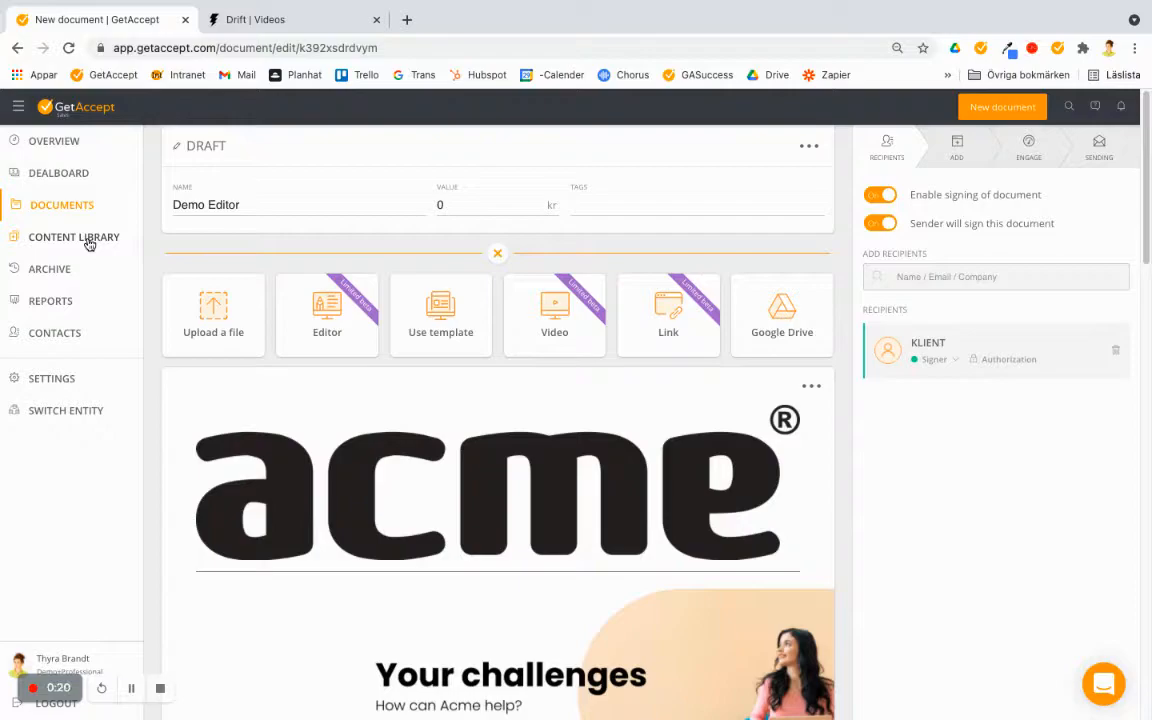
# Add a new editor section above the acme logo section and enter the heading "Type whatever you like".
pyautogui.click(314, 315)
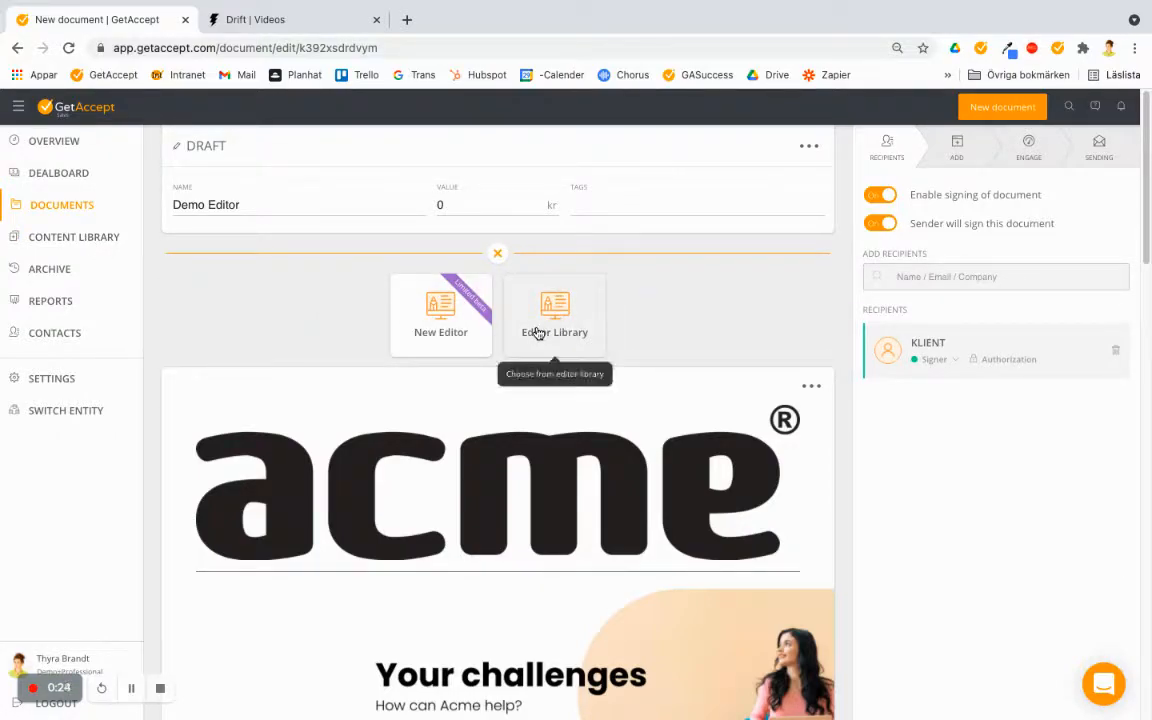
pyautogui.click(445, 332)
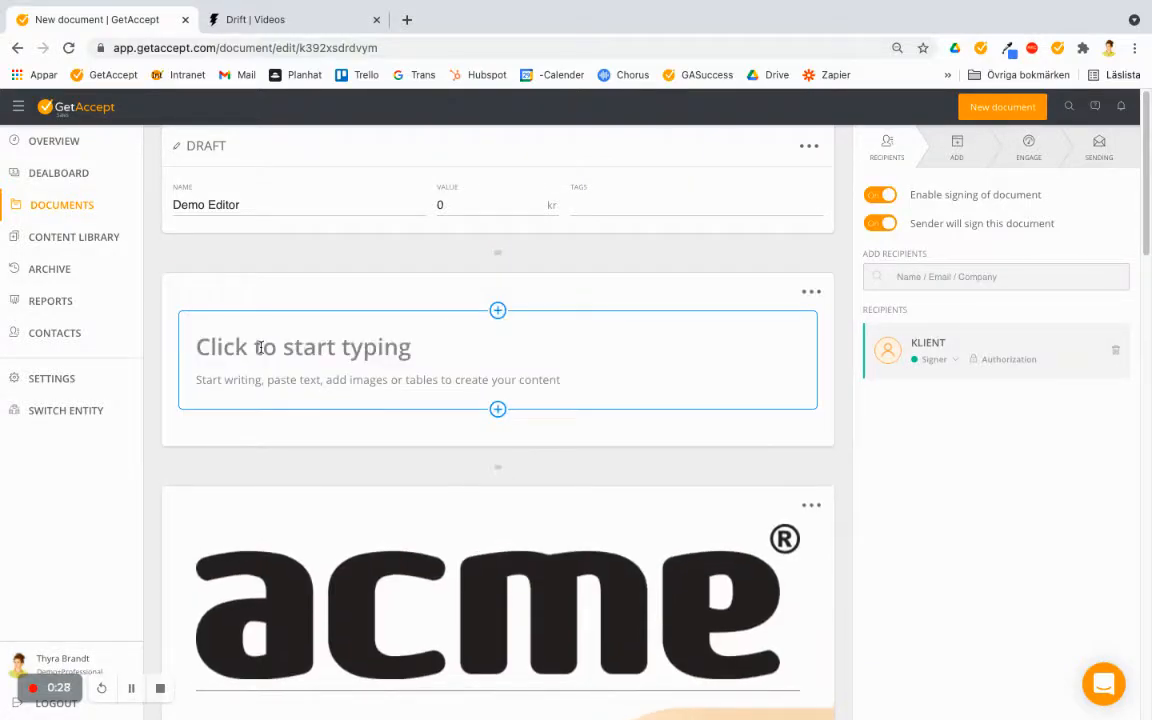
pyautogui.click(259, 347)
pyautogui.write('Type waht')
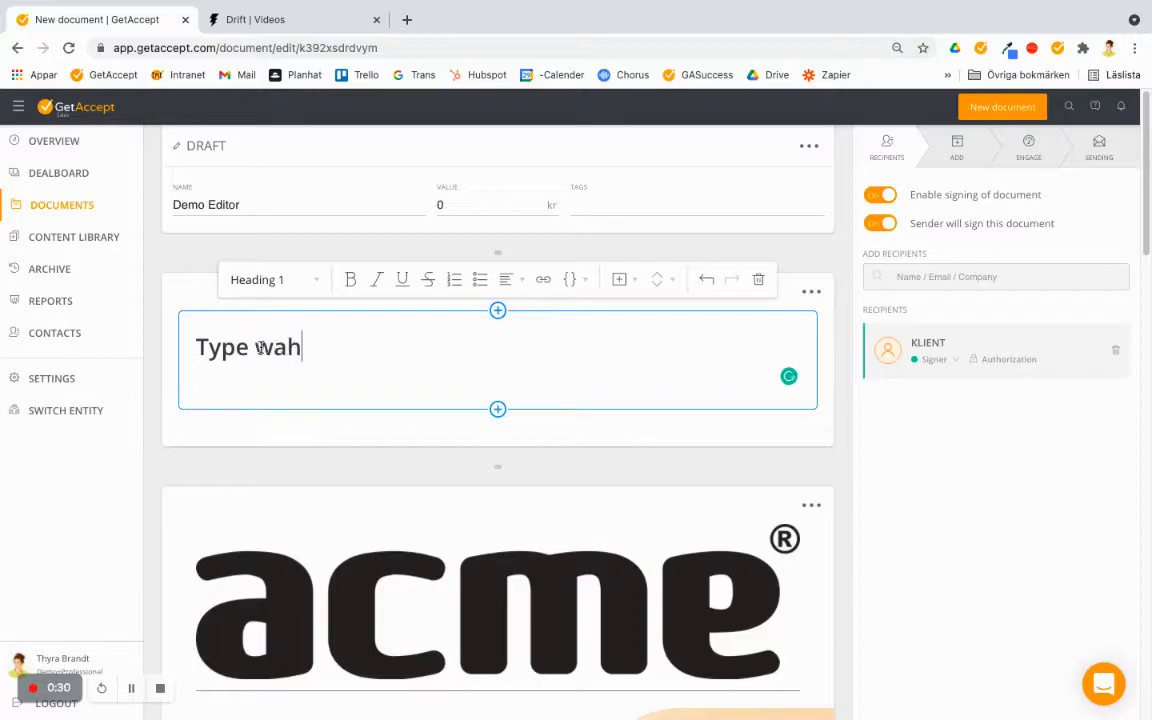
pyautogui.press('BackSpace')
pyautogui.press('BackSpace')
pyautogui.press('BackSpace')
pyautogui.write('hatever you like')
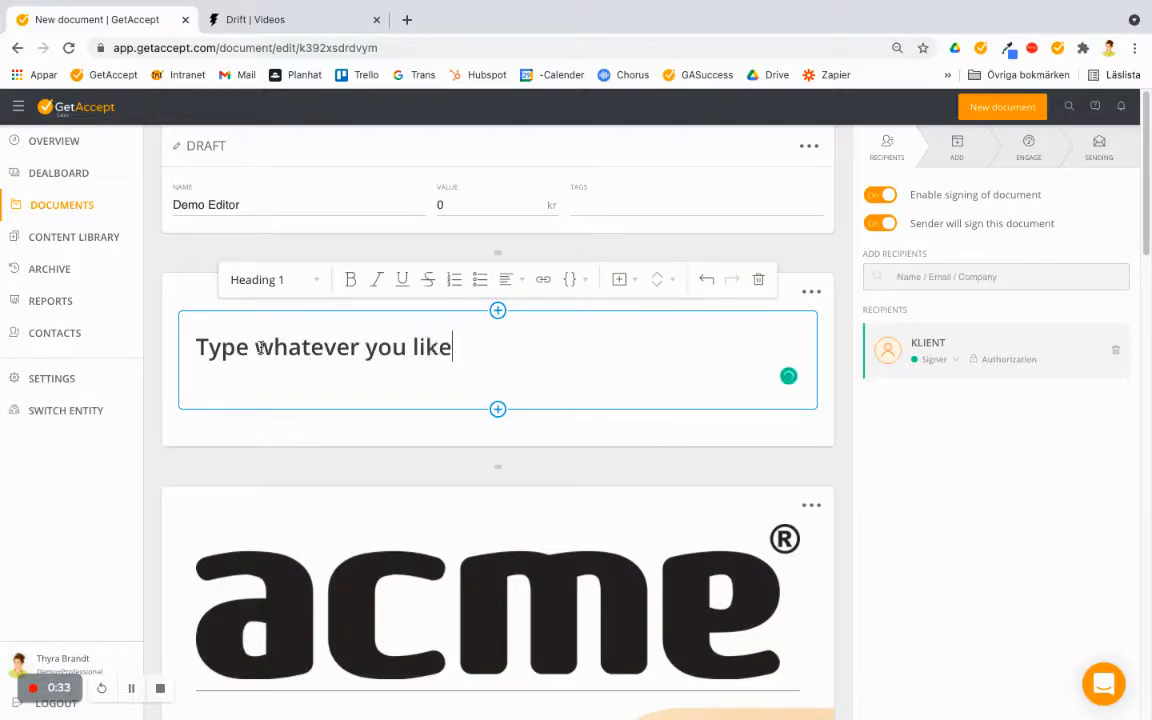
# Try the Heading 2, Subheading and Small text styles on the heading, and set it back to Heading 1.
pyautogui.click(314, 279)
pyautogui.click(297, 329)
pyautogui.click(300, 279)
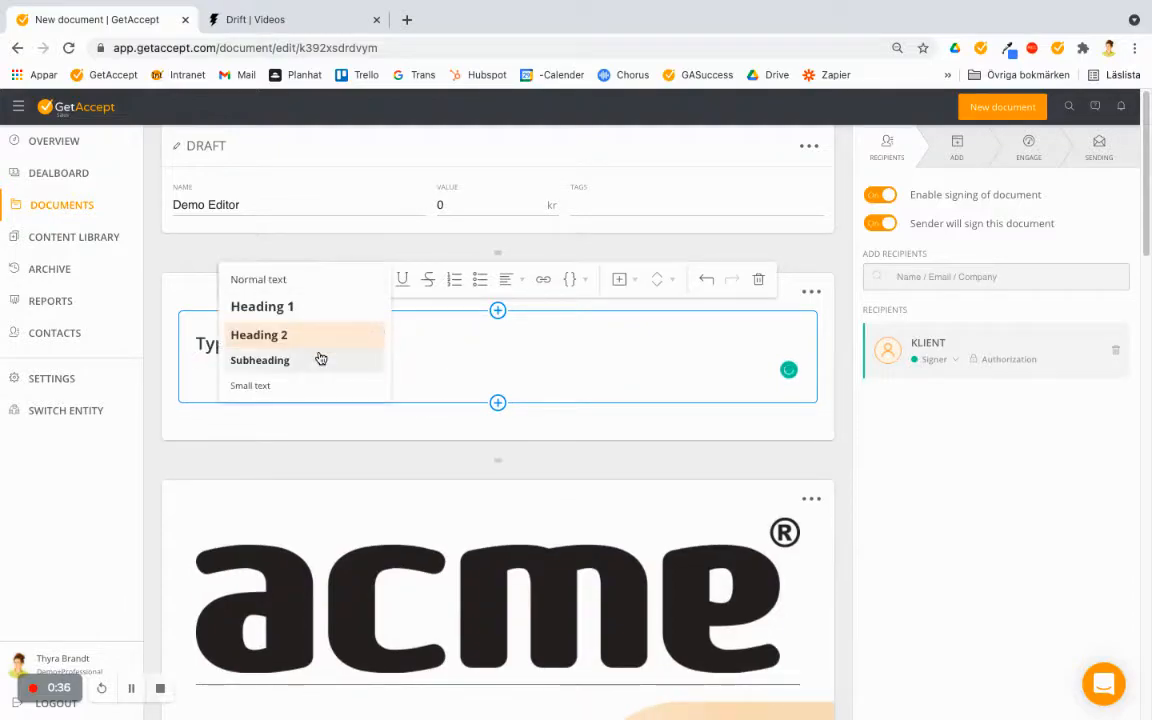
pyautogui.click(314, 362)
pyautogui.click(313, 283)
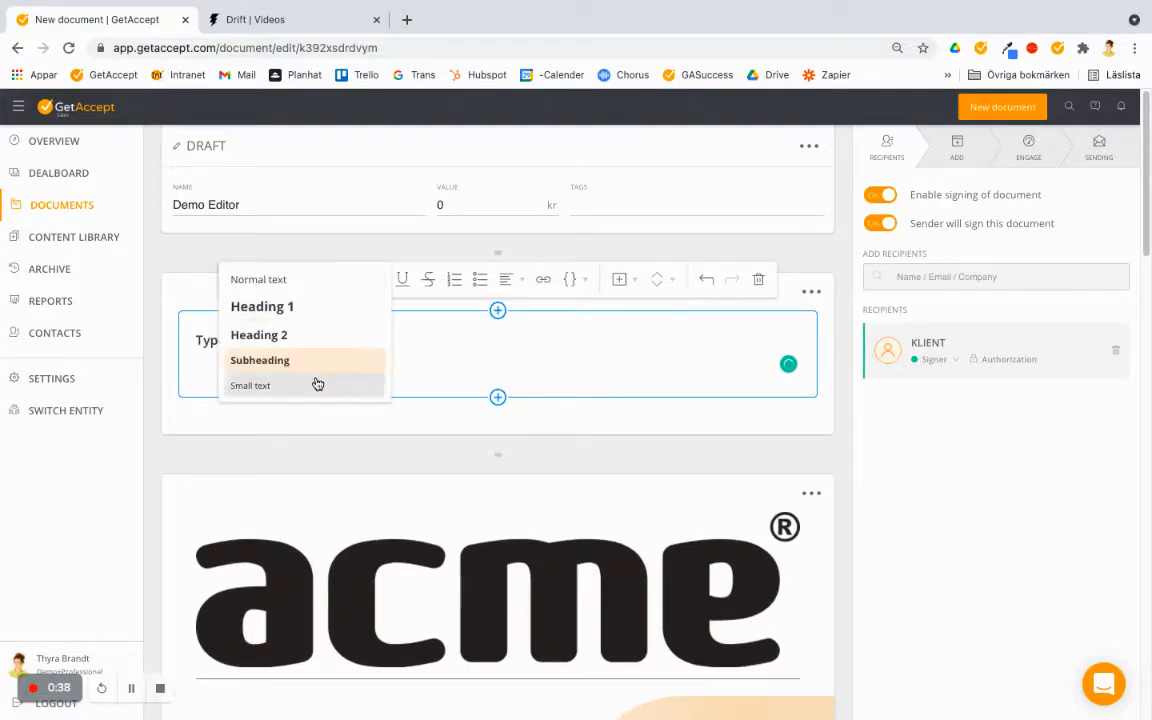
pyautogui.click(314, 383)
pyautogui.click(310, 279)
pyautogui.click(302, 310)
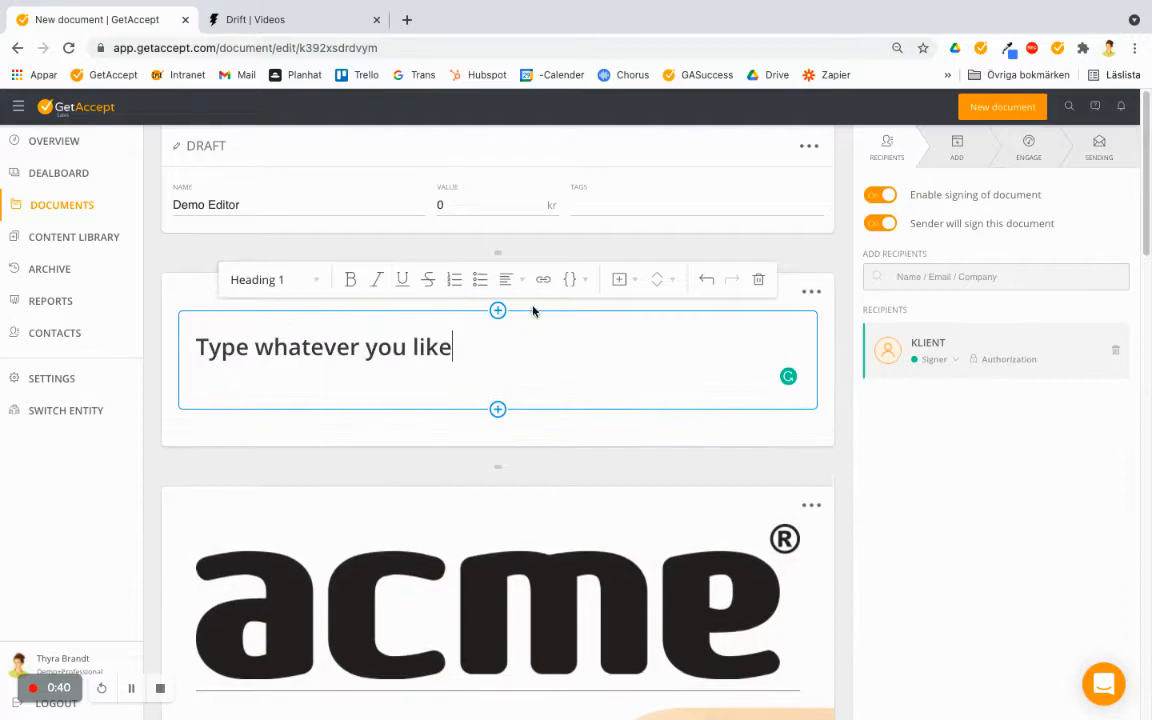
# Centre the heading and paste the "About Us" placeholder paragraphs below it.
pyautogui.click(510, 280)
pyautogui.click(538, 309)
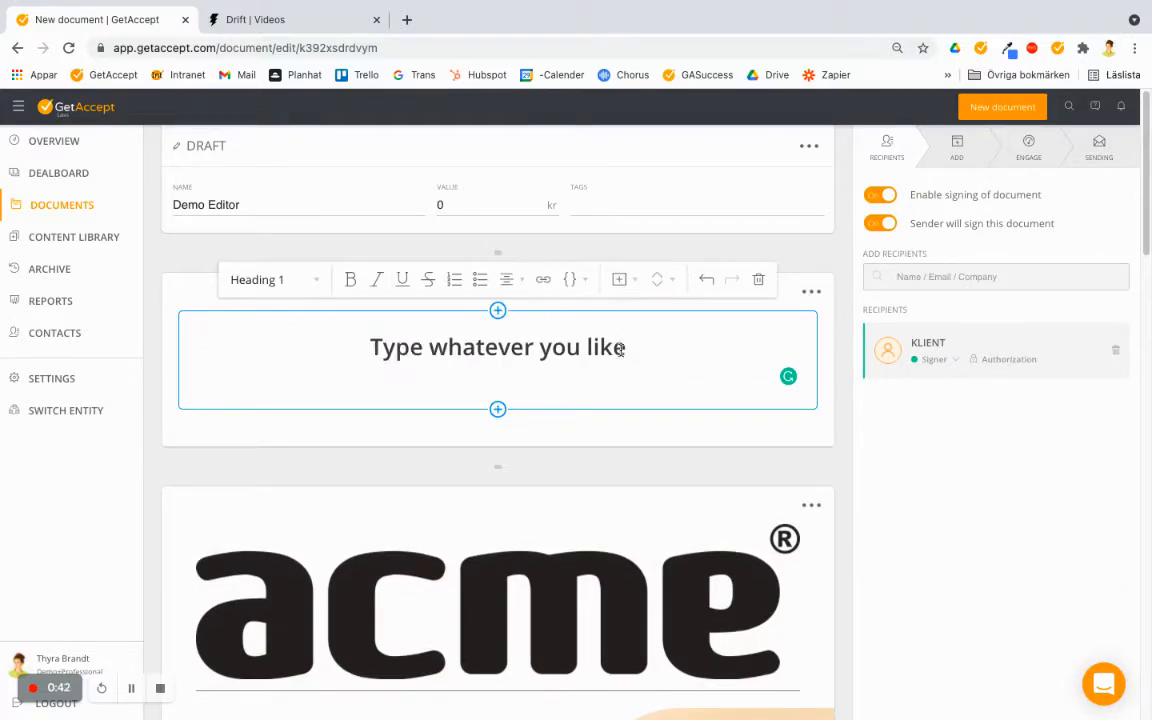
pyautogui.press('Return')
pyautogui.write('About Us aut odit aut fugit, sed quia consequuntur magni dolores eos qui ratione voluptatem sequi nesciunt. Neque porro quisquam est, qui dolorem ipsum quia dolor sit amet, consectetur, adipisci velit, sed quia non numquam eius modi tempora incidunt ut labore et dolore magnam aliquam quaerat voluptatem aut odit aut fugit, sed quia consequuntur magni dolores eos qui ratione voluptatem sequi nesciunt. Neque porro quisquam est, qui dolorem ipsum quia dolor sit amet, consectetur, adipisci velit, sed quia non numquam eius modi tempora incidunt ut labore et dolore magnam aliquam quaerat voluptatem  Sed ut perspiciatis unde omnis iste natus error sit voluptatem accusantium doloremque laudantium, totam rem aperiam, eaque ipsa quae ab illo invento')
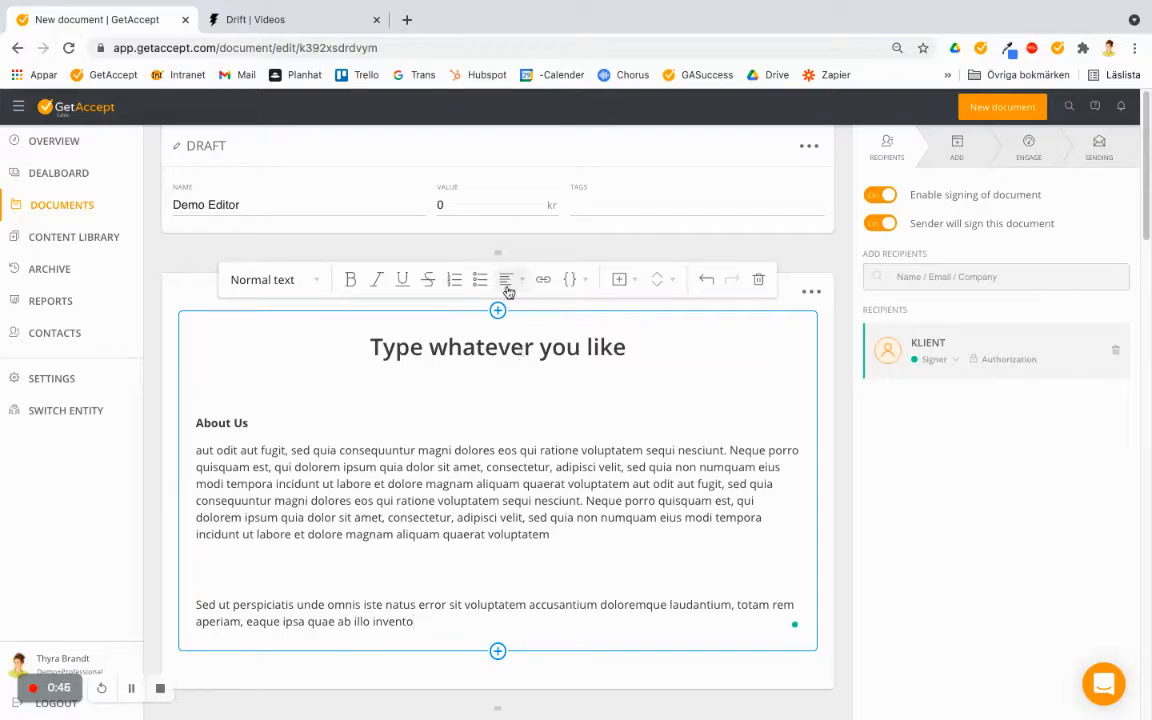
# Format the "About Us" line as italic and underlined, without bold.
pyautogui.moveTo(250, 423); pyautogui.dragTo(187, 423)
pyautogui.click(348, 280)
pyautogui.click(378, 280)
pyautogui.click(403, 281)
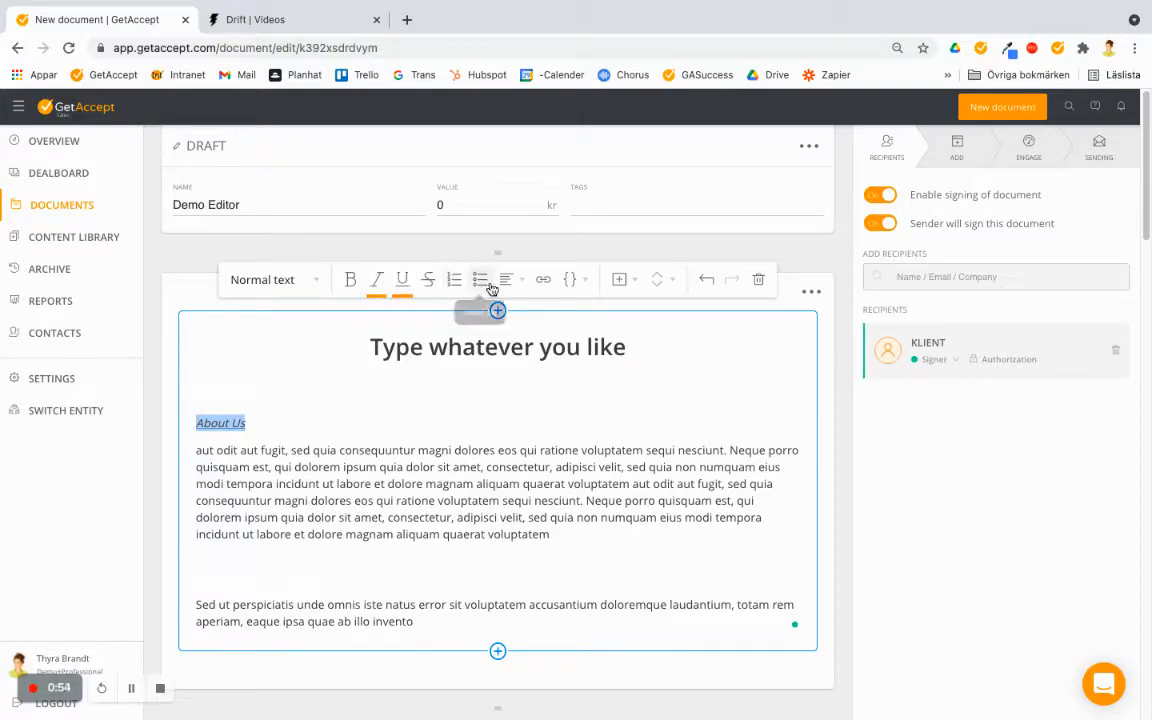
# Insert the group photo as an image element below the text and set it to full page width.
pyautogui.click(497, 653)
pyautogui.scroll(-3, 490, 500)
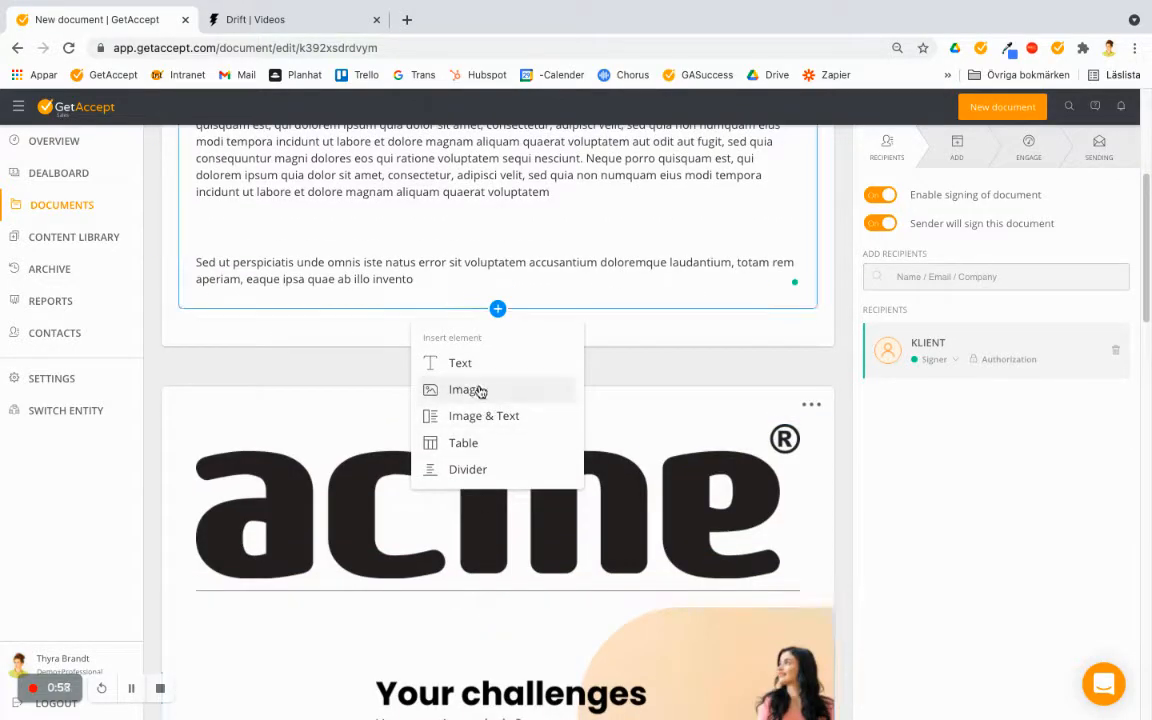
pyautogui.click(478, 391)
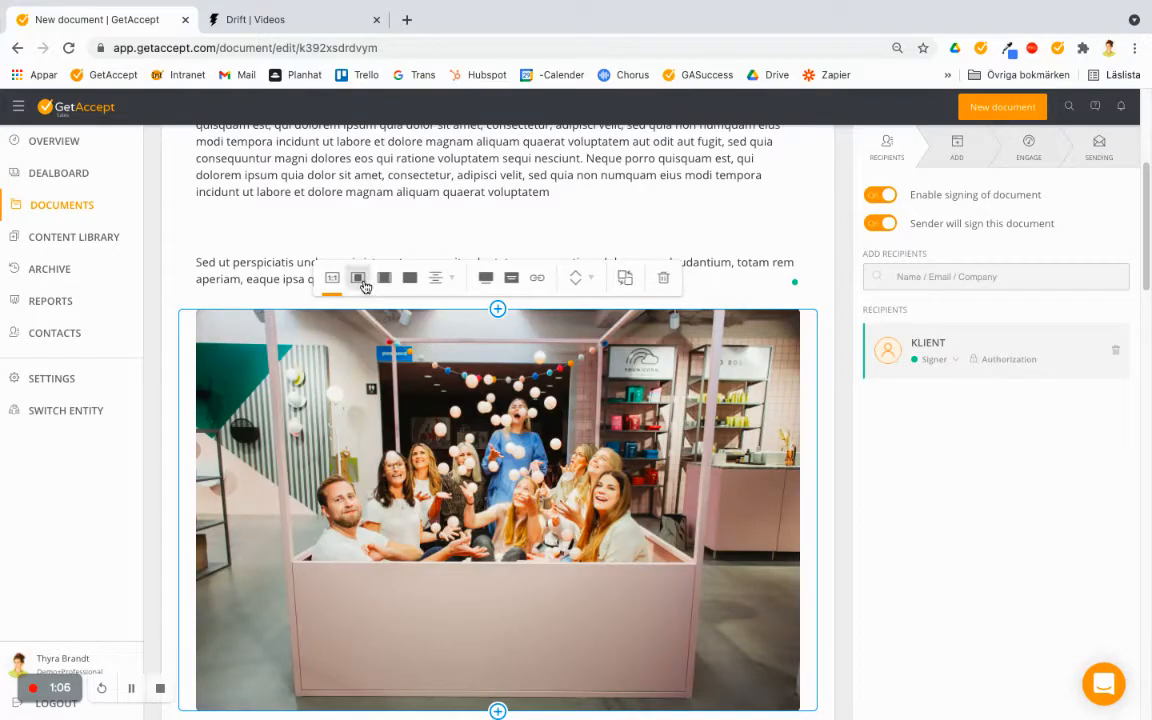
pyautogui.click(358, 278)
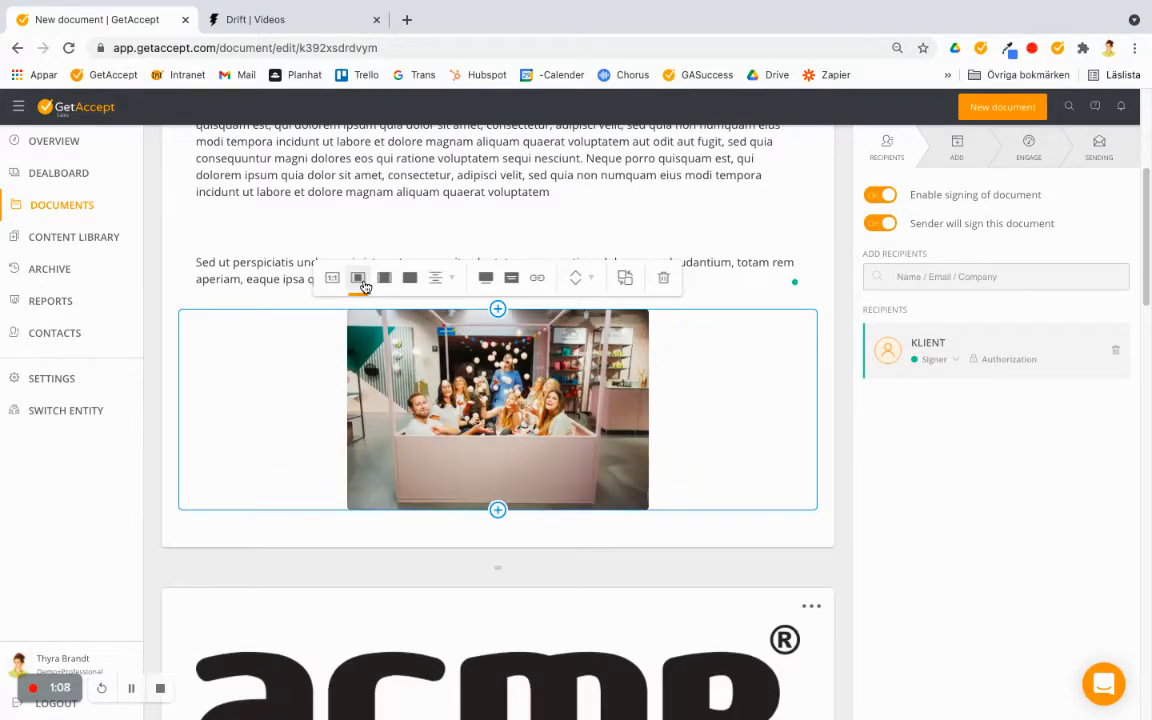
pyautogui.click(405, 283)
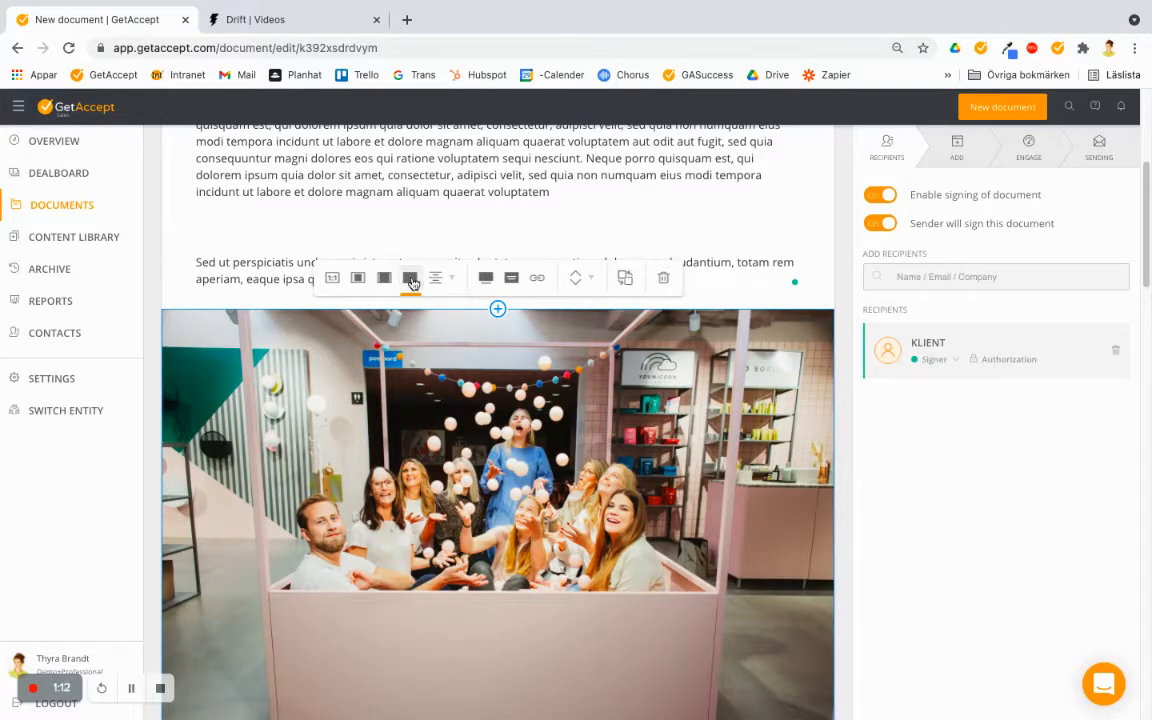
# Overlay the text "On top" on the group photo and add the caption "Caption here!" beneath it.
pyautogui.click(511, 277)
pyautogui.write('On top')
pyautogui.click(480, 280)
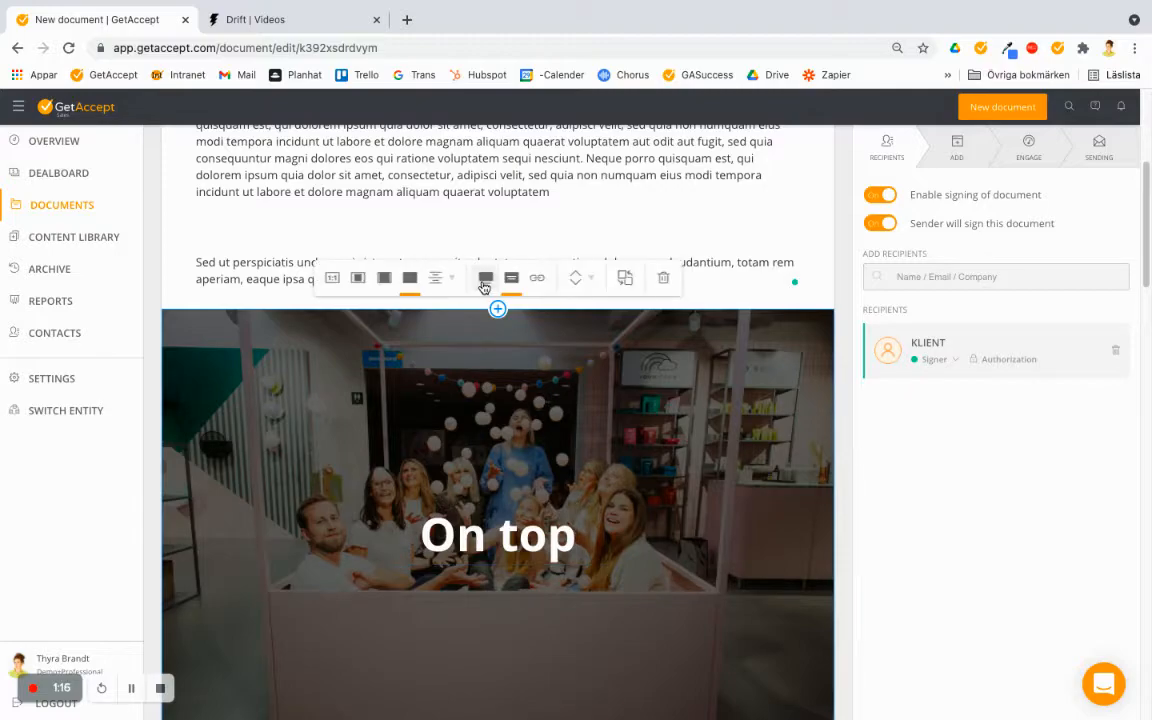
pyautogui.click(487, 278)
pyautogui.scroll(-3, 501, 493)
pyautogui.moveTo(502, 490)
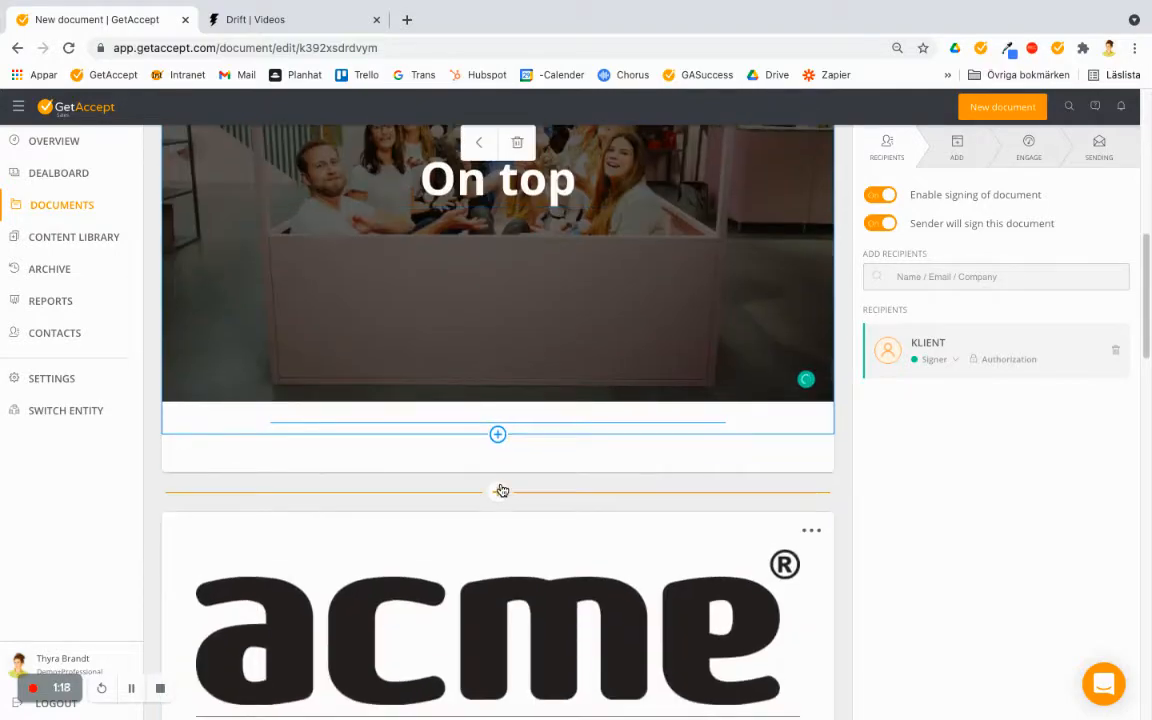
pyautogui.write('Caption here')
pyautogui.press('BackSpace')
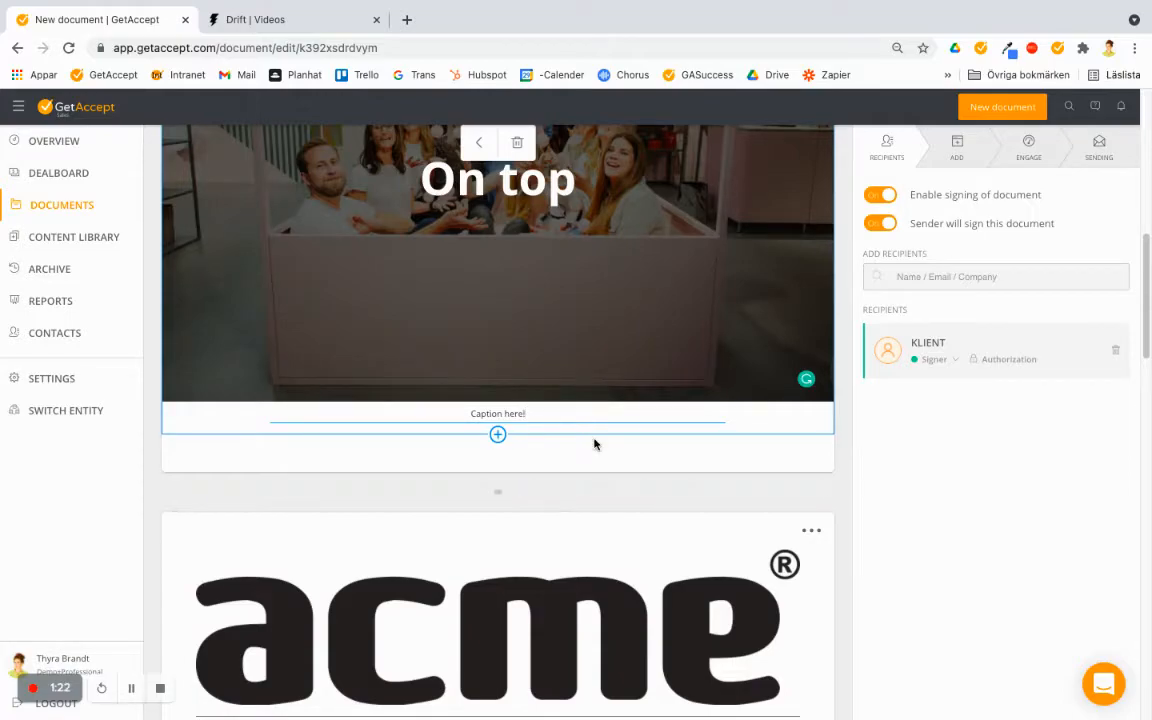
# Insert an Image & Text element below the captioned photo and upload the hand-held heart image into it.
pyautogui.scroll(3, 594, 445)
pyautogui.scroll(-1, 594, 445)
pyautogui.scroll(-1, 594, 445)
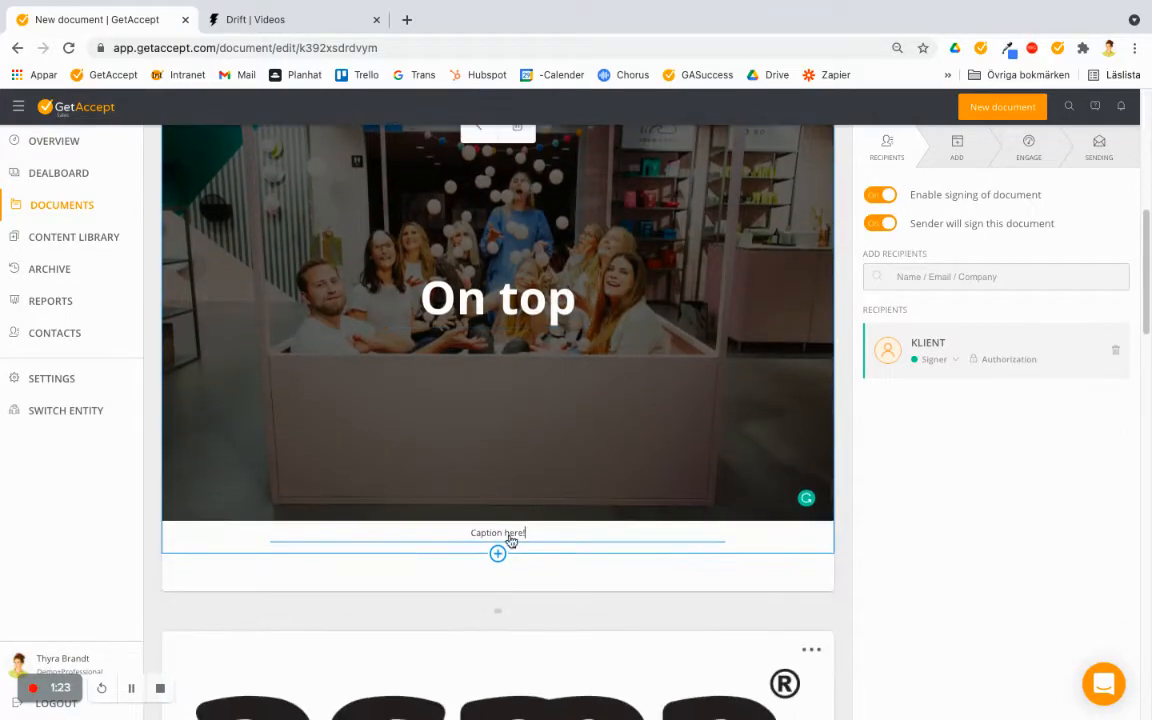
pyautogui.click(497, 553)
pyautogui.scroll(-3, 497, 553)
pyautogui.click(503, 418)
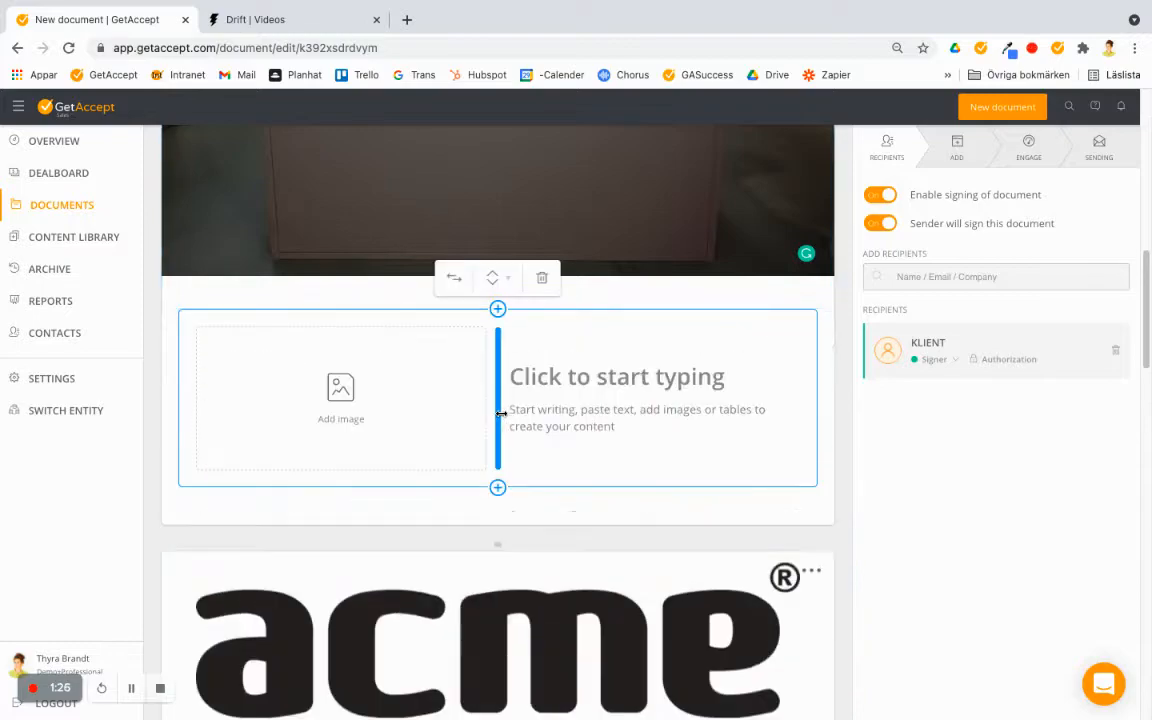
pyautogui.click(368, 424)
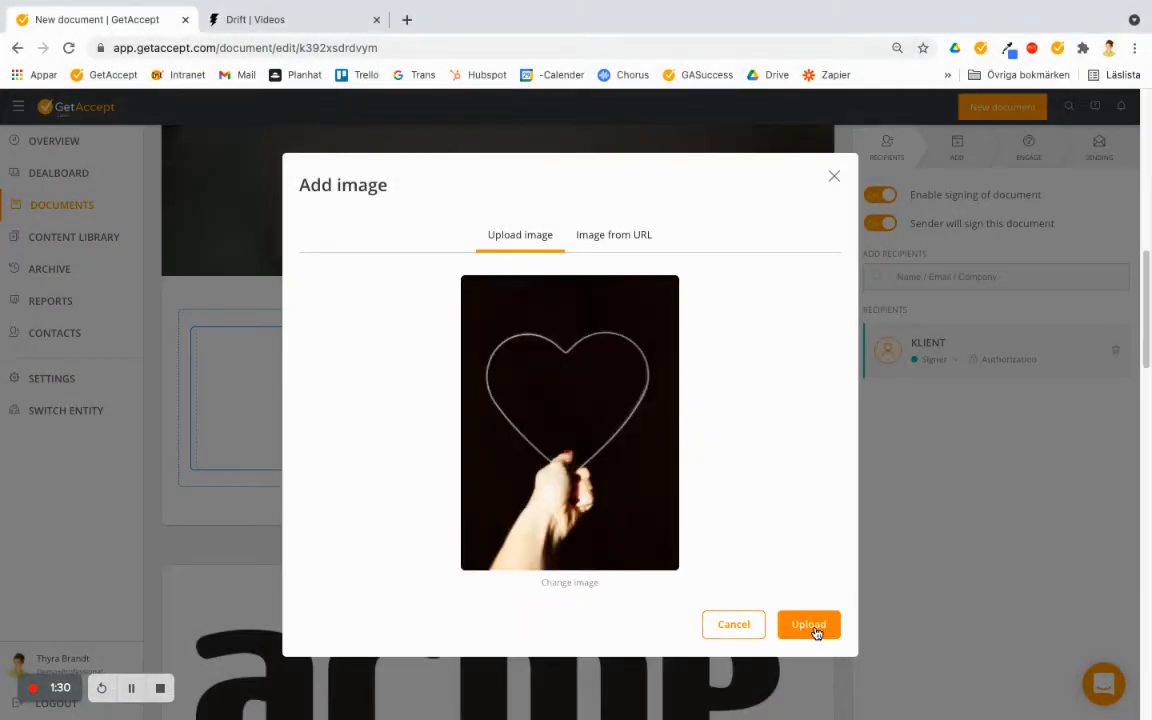
pyautogui.click(810, 624)
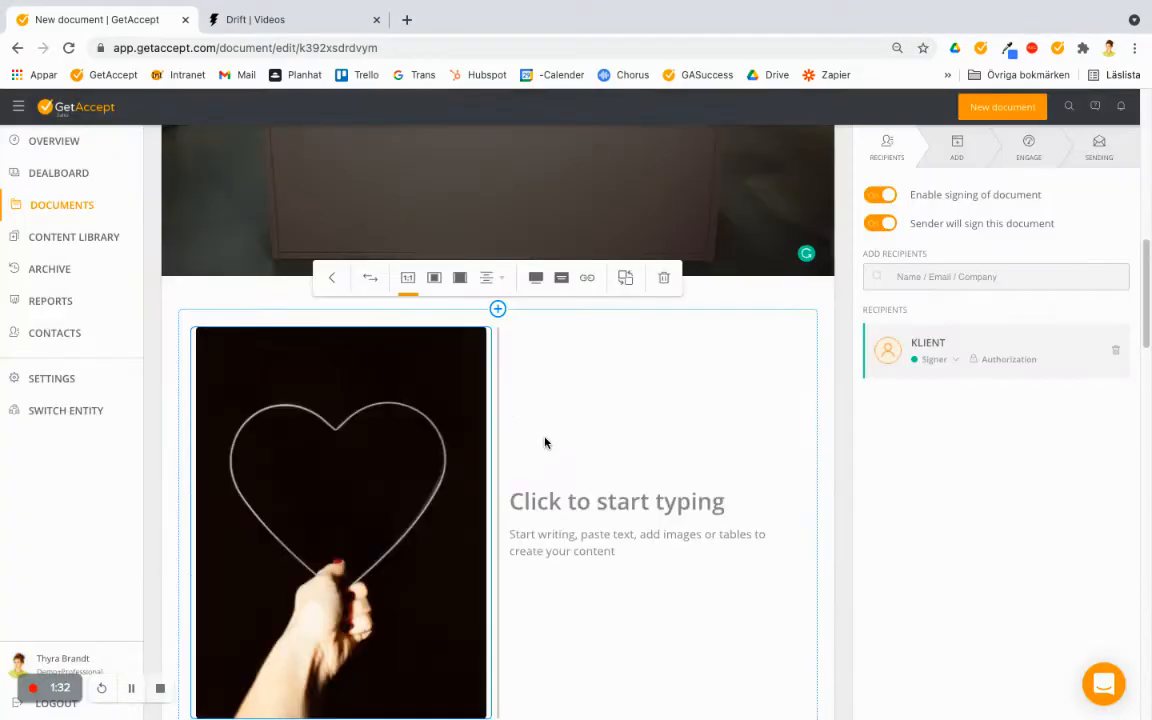
# Paste the "About Us" text beside the heart image and swap the sides of the image and text.
pyautogui.click(533, 498)
pyautogui.hotkey('ctrl', 'v')
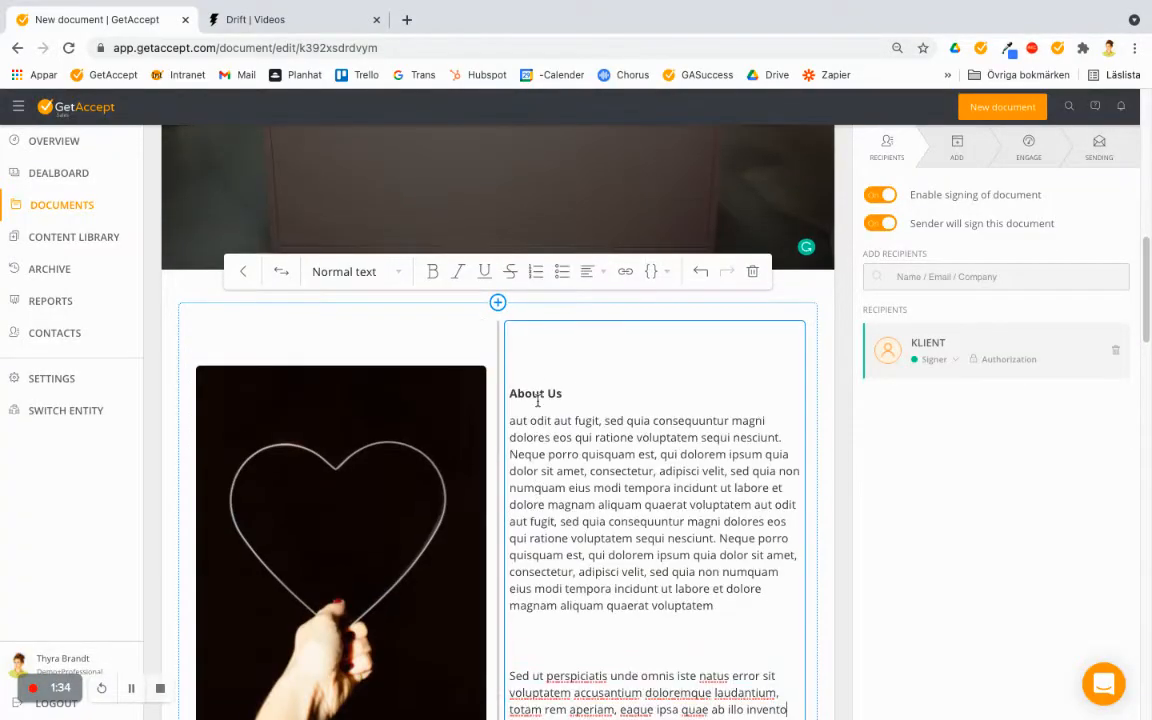
pyautogui.scroll(-3, 560, 440)
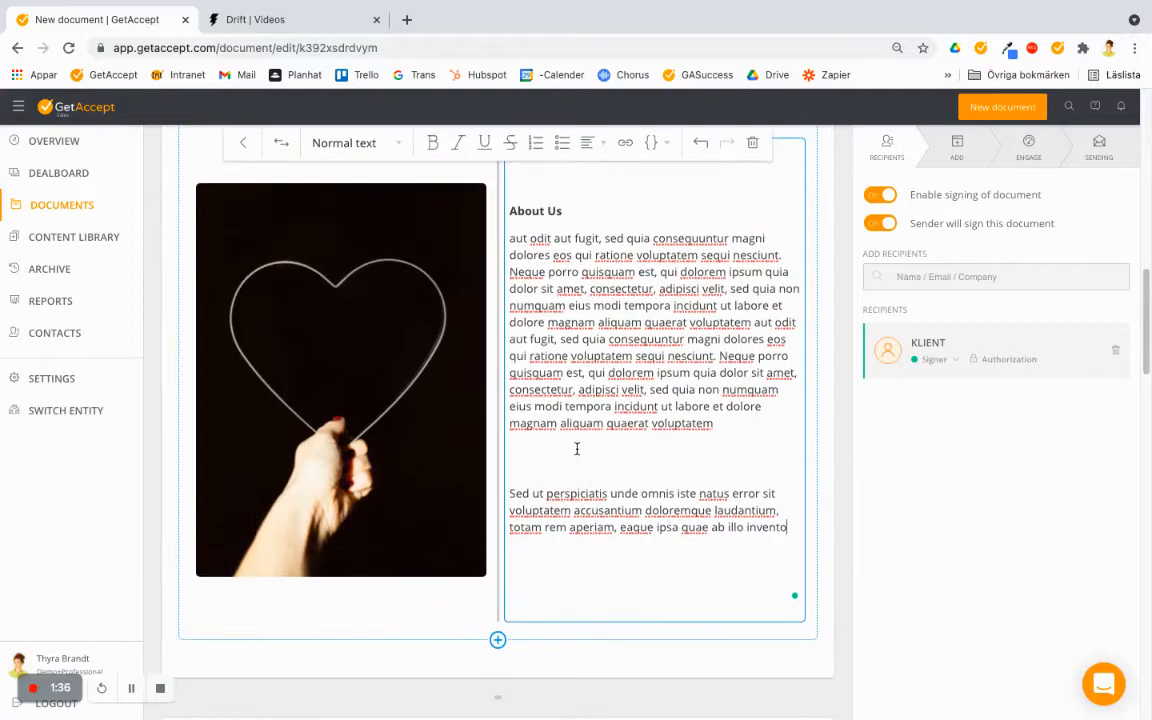
pyautogui.scroll(1, 576, 447)
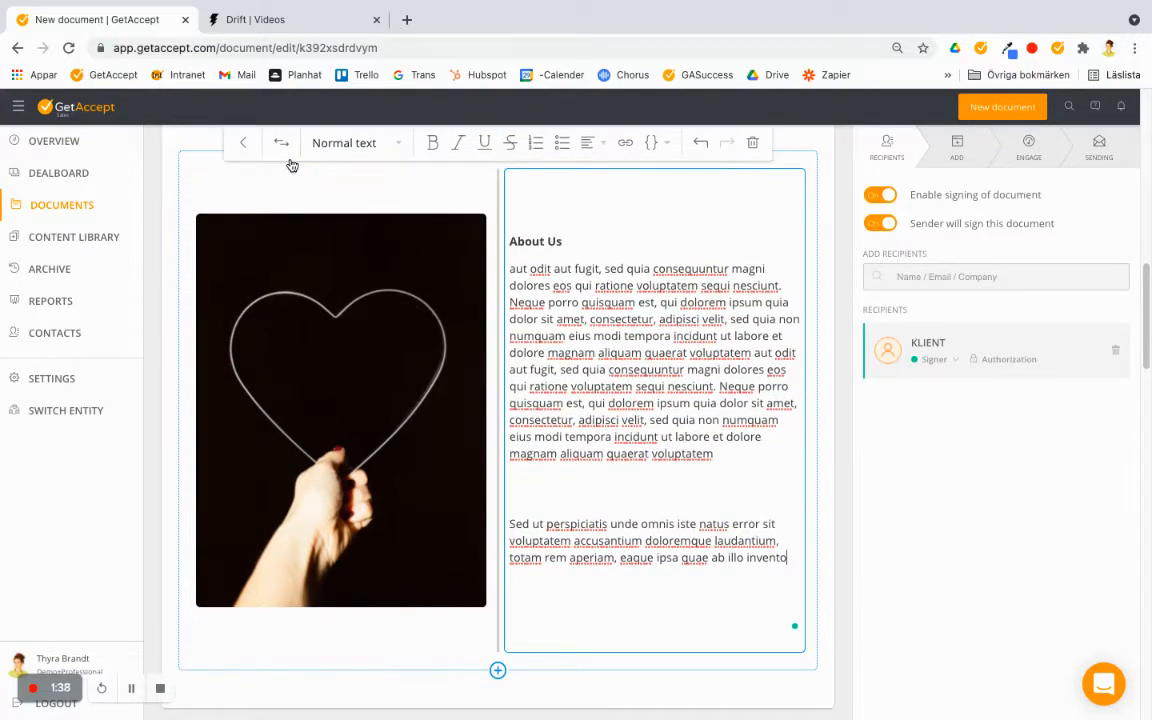
pyautogui.click(282, 144)
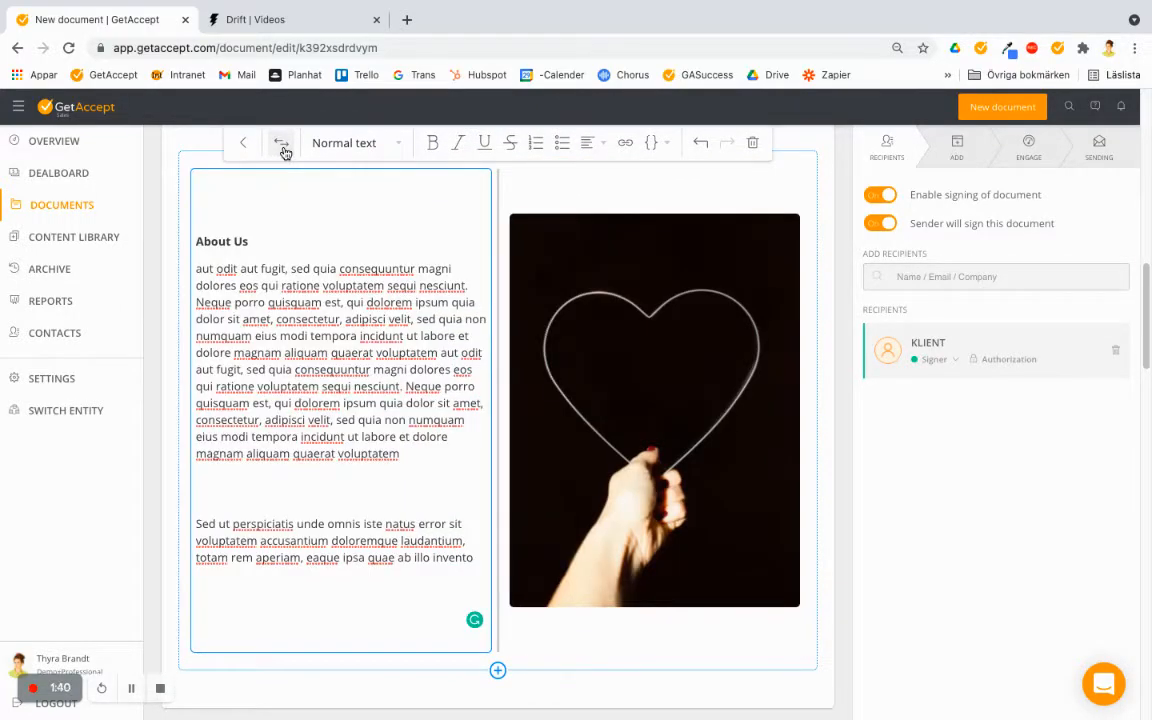
# Assign the Oprah INC contact to the KLIENT role whose merge fields sit above the Pricing banner, and save the recipient details.
pyautogui.scroll(-2, 630, 599)
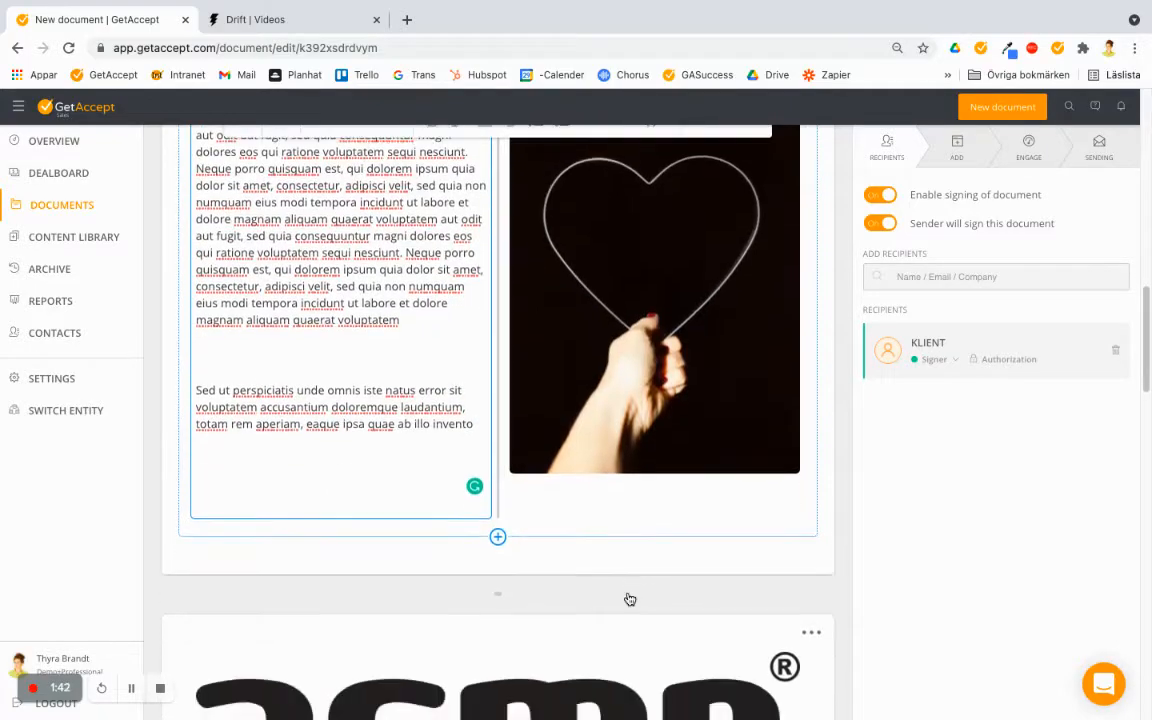
pyautogui.scroll(-4, 630, 599)
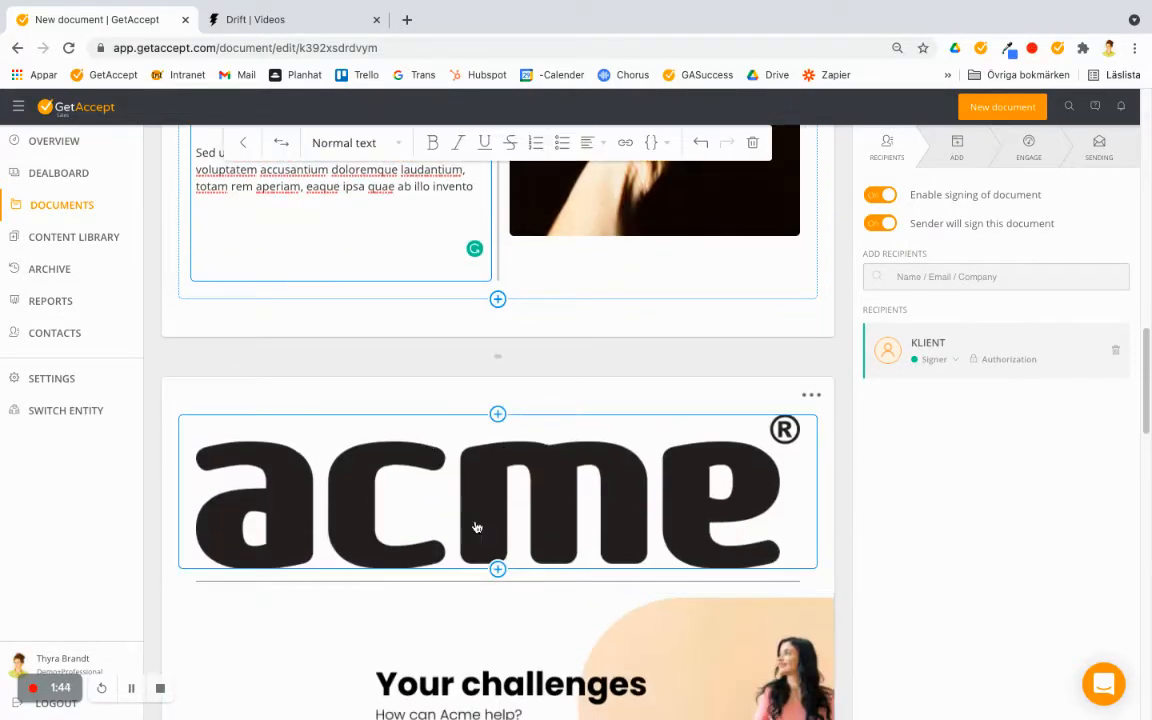
pyautogui.scroll(-2, 545, 550)
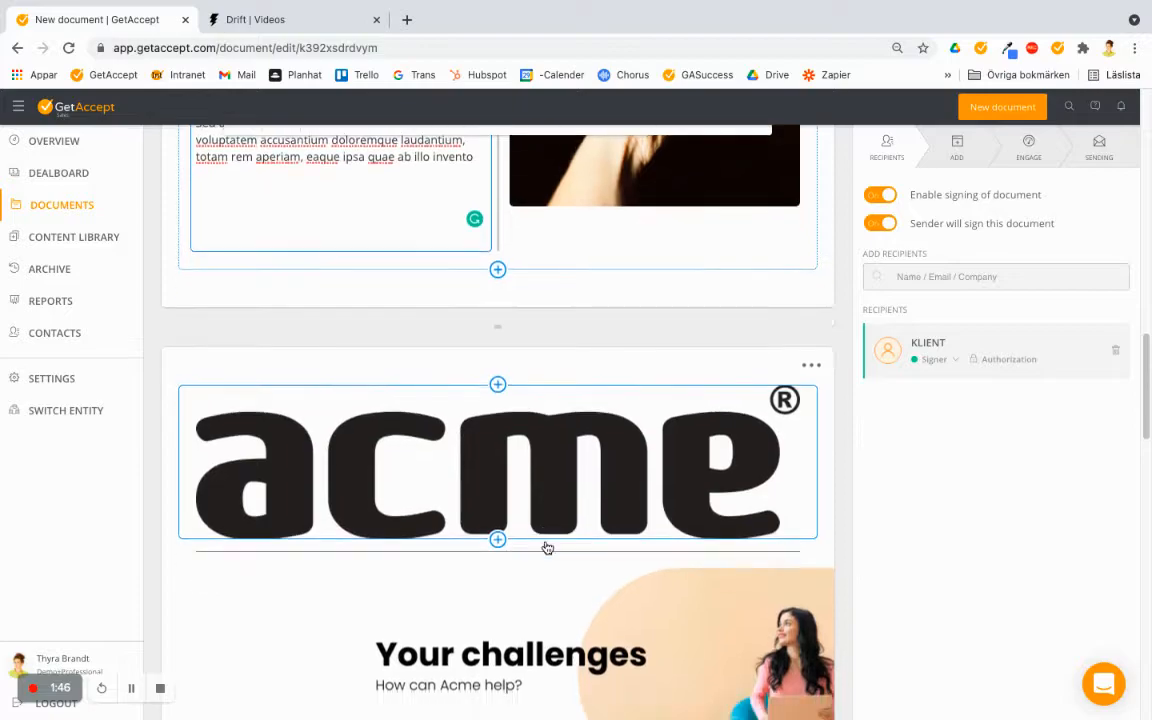
pyautogui.scroll(-1, 545, 548)
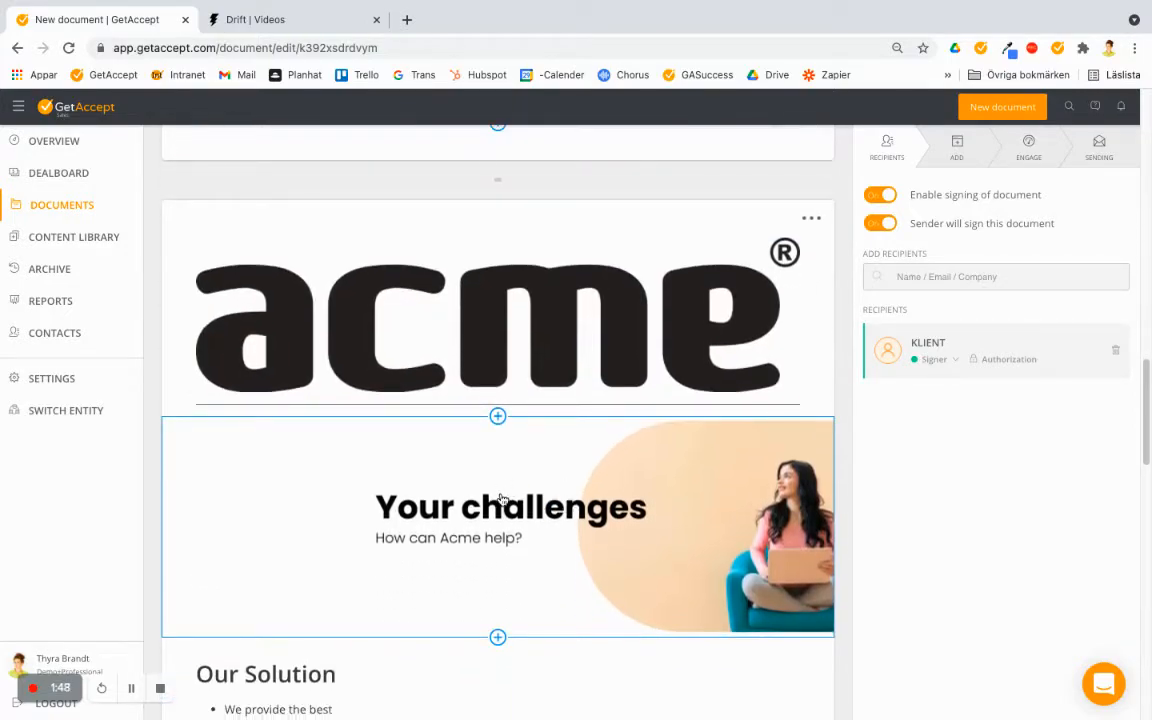
pyautogui.scroll(-4, 503, 504)
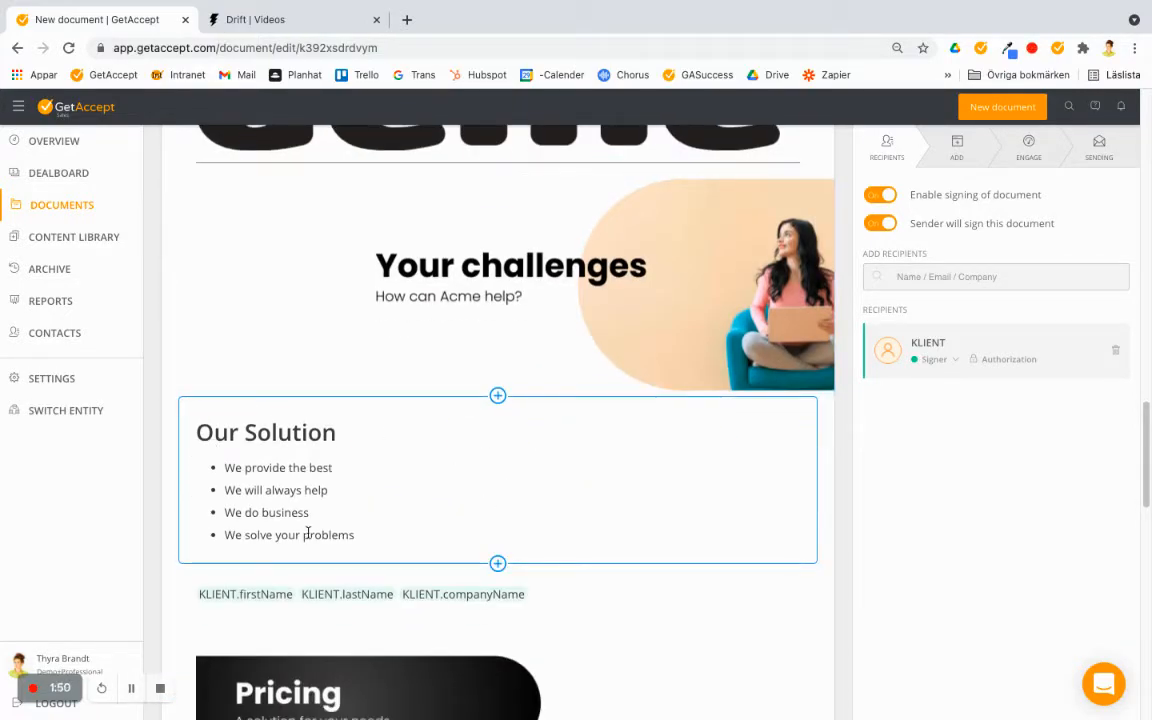
pyautogui.scroll(-1, 420, 580)
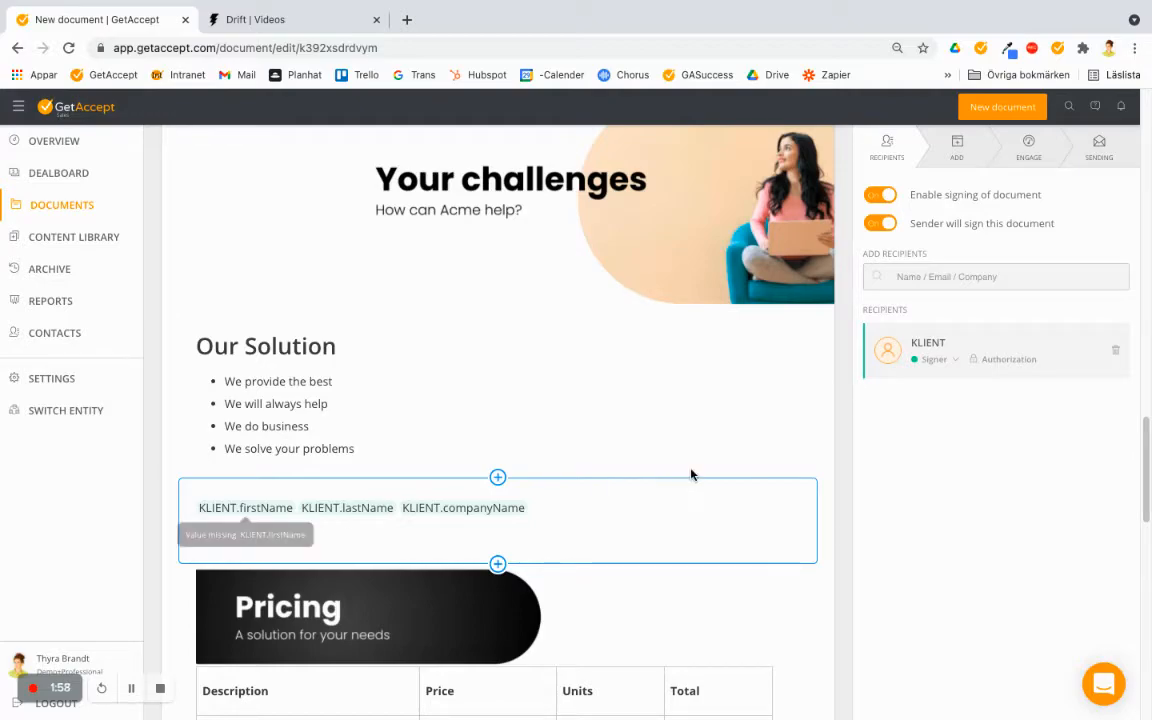
pyautogui.click(930, 343)
pyautogui.click(457, 402)
pyautogui.write('Opr')
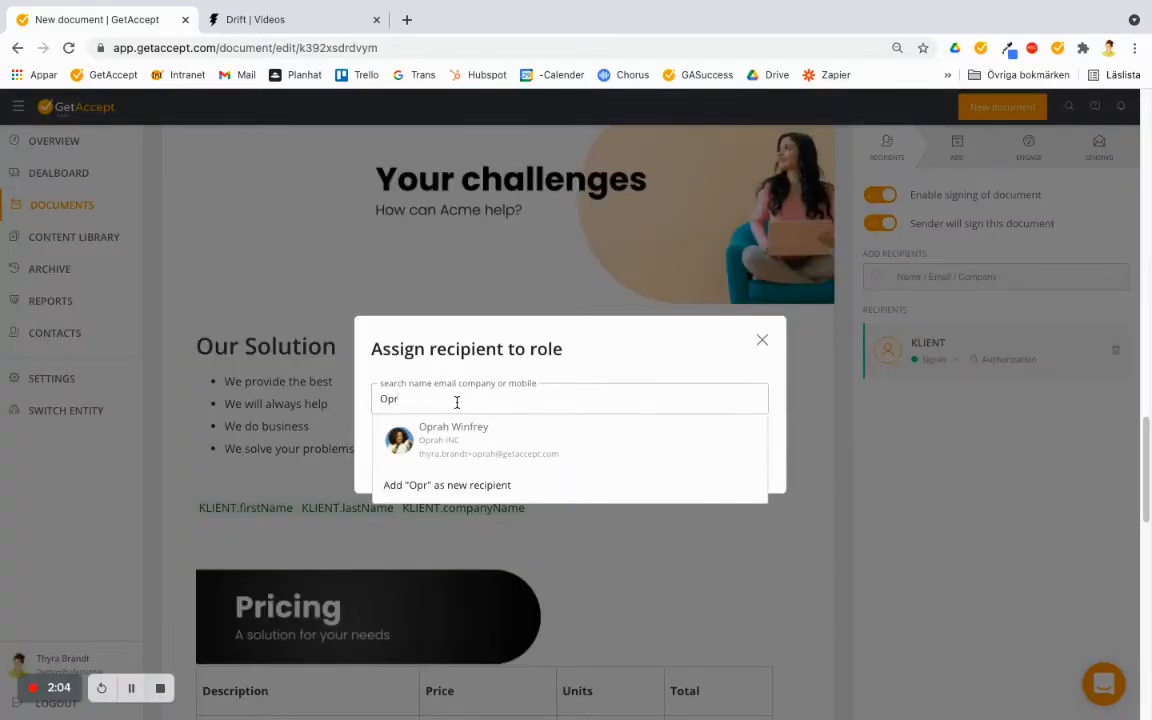
pyautogui.click(465, 441)
pyautogui.click(637, 459)
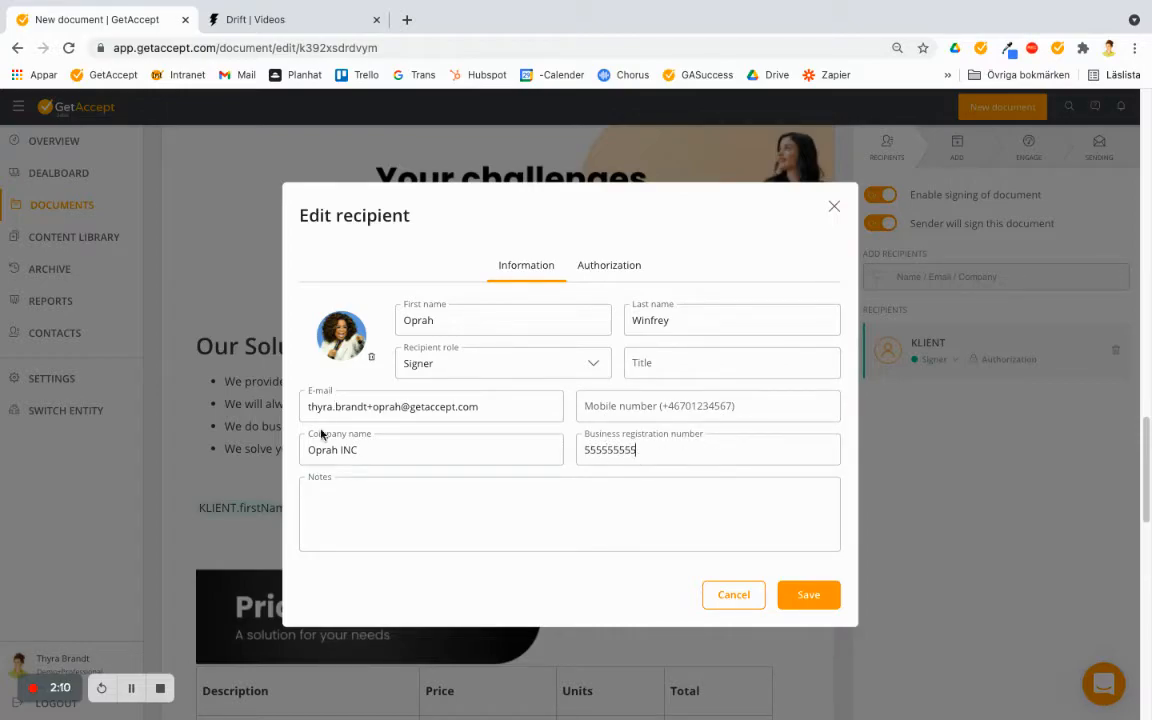
pyautogui.click(806, 596)
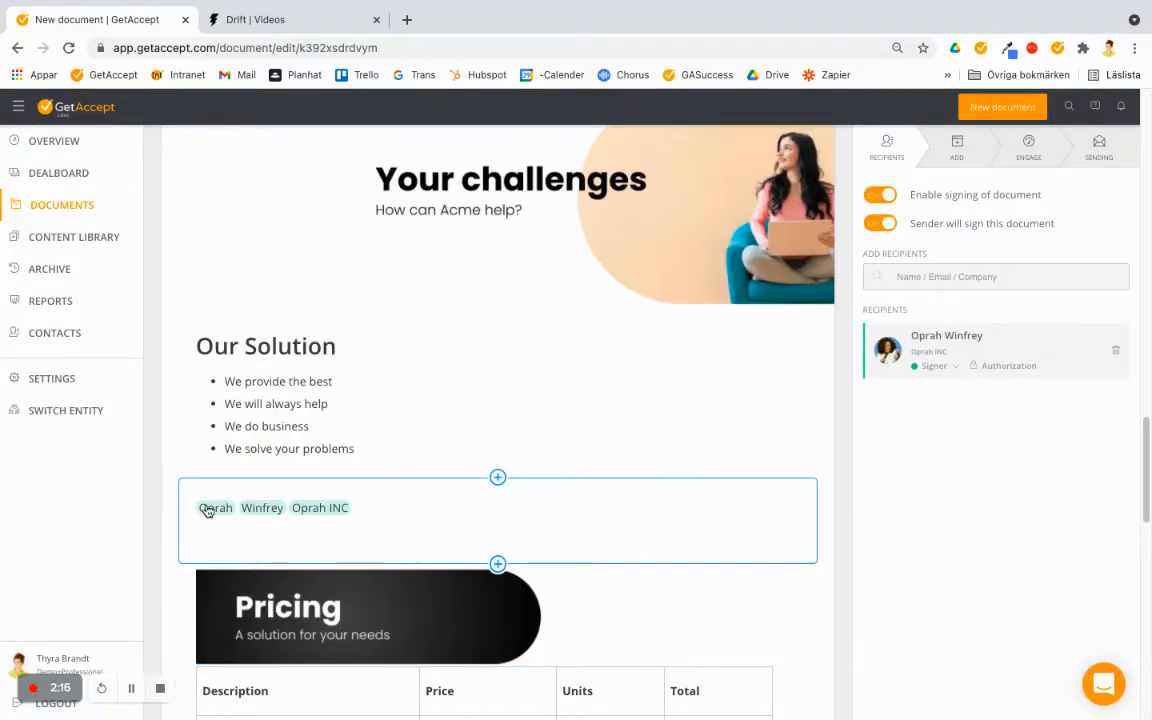
# Insert the recipient's phone number merge field after the company field in the text block above the Pricing banner.
pyautogui.click(368, 504)
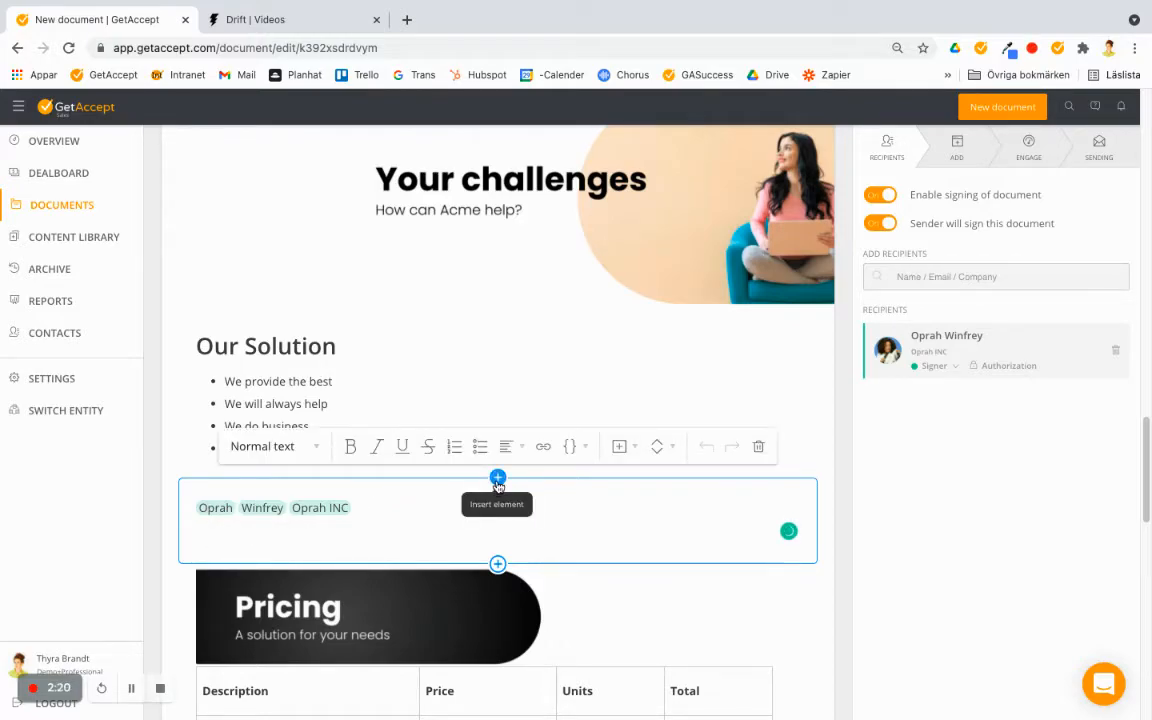
pyautogui.click(586, 455)
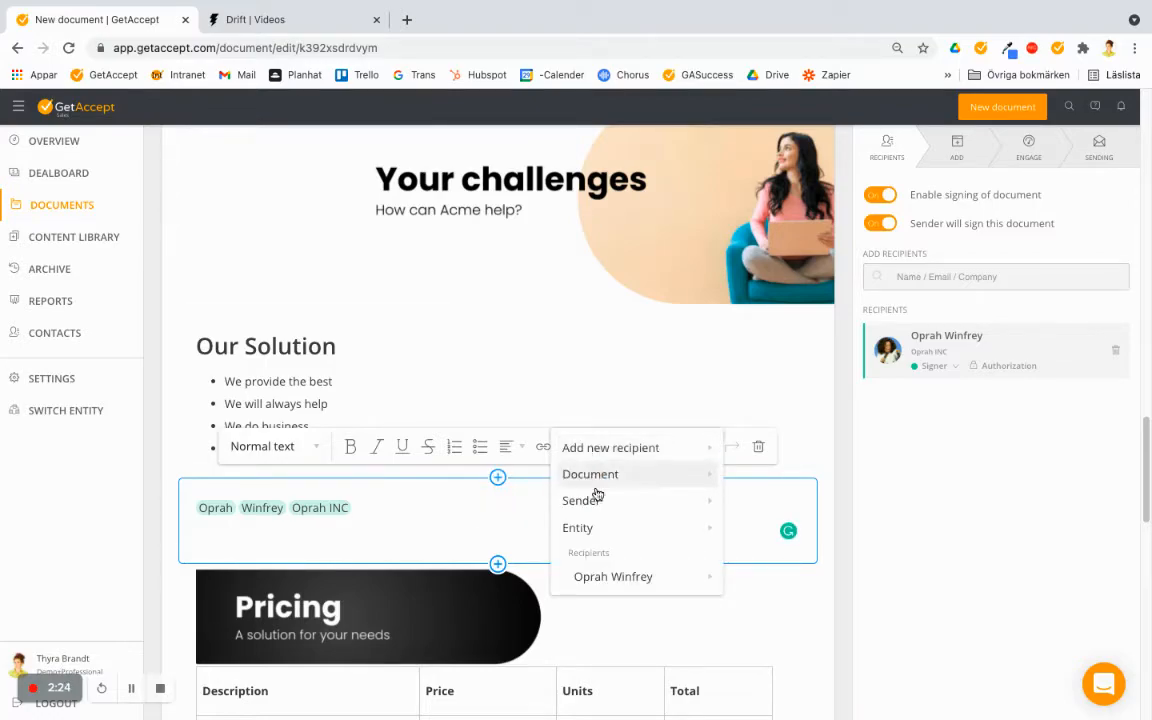
pyautogui.click(610, 576)
pyautogui.click(634, 647)
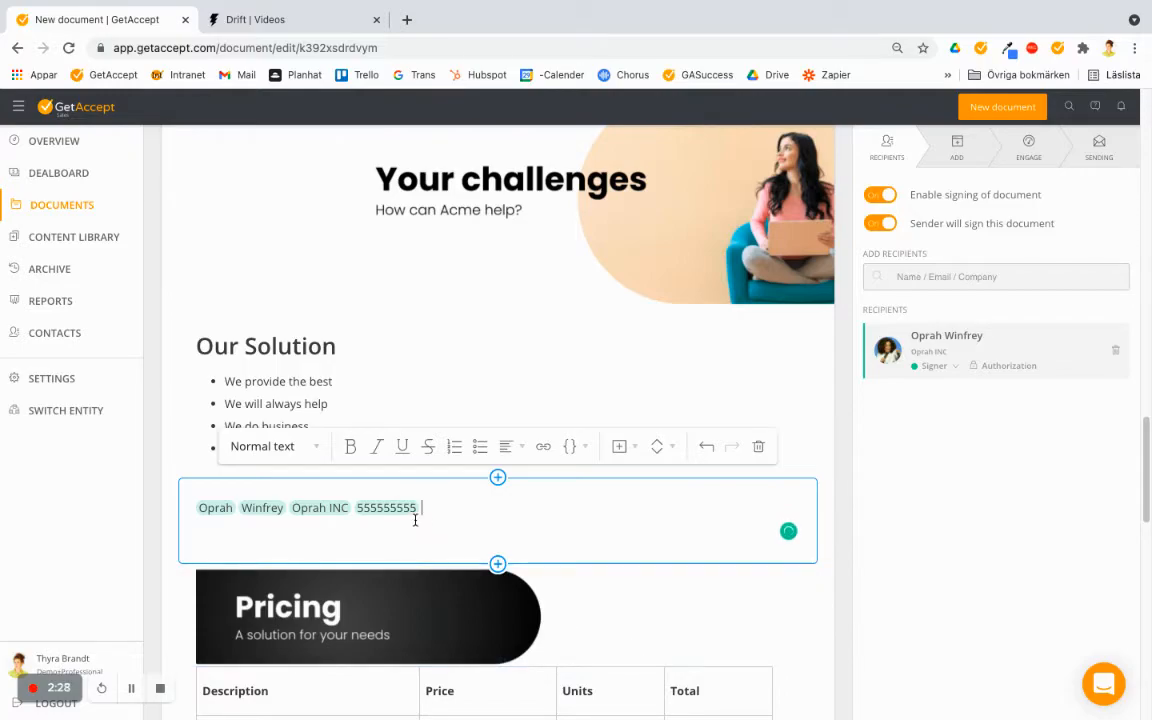
# Insert a new table between the pricing table and the Comments block, and extend it by one column and four rows.
pyautogui.scroll(-3, 597, 640)
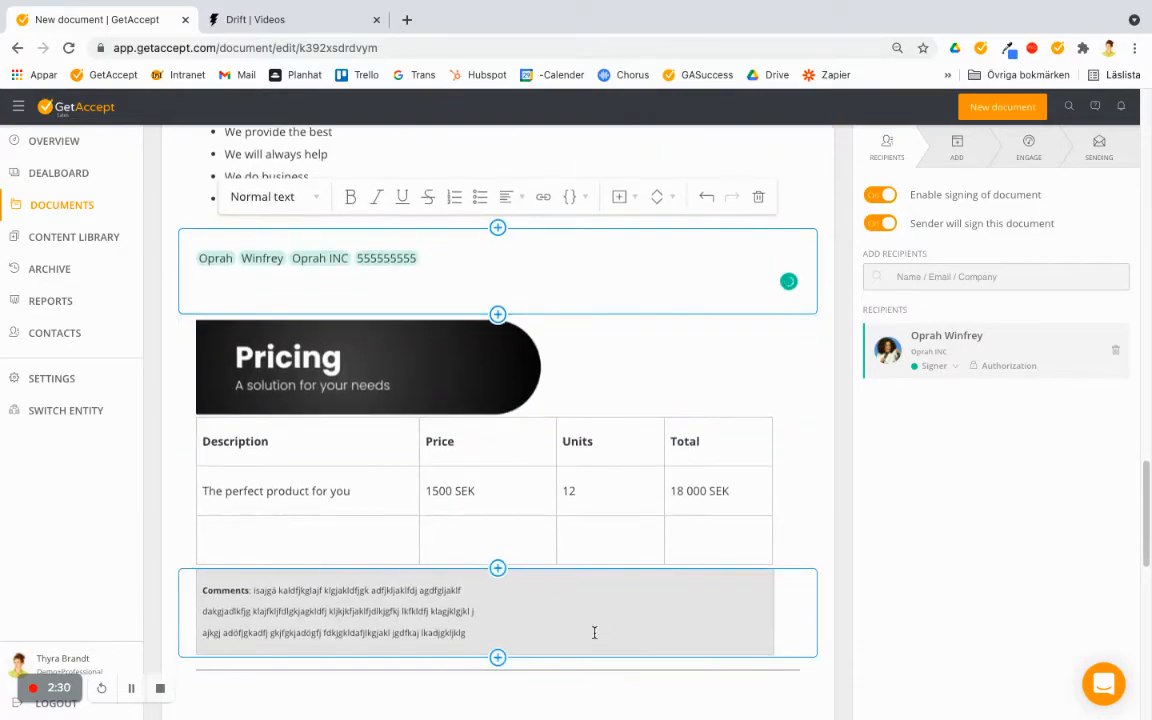
pyautogui.click(498, 567)
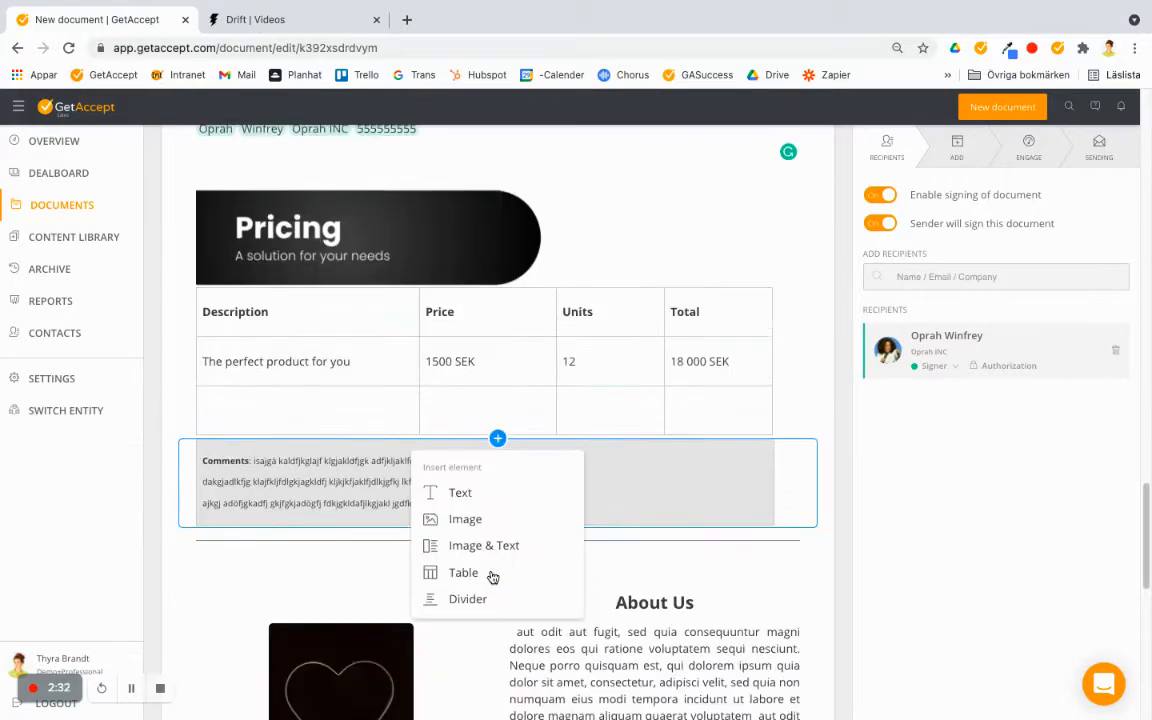
pyautogui.click(487, 446)
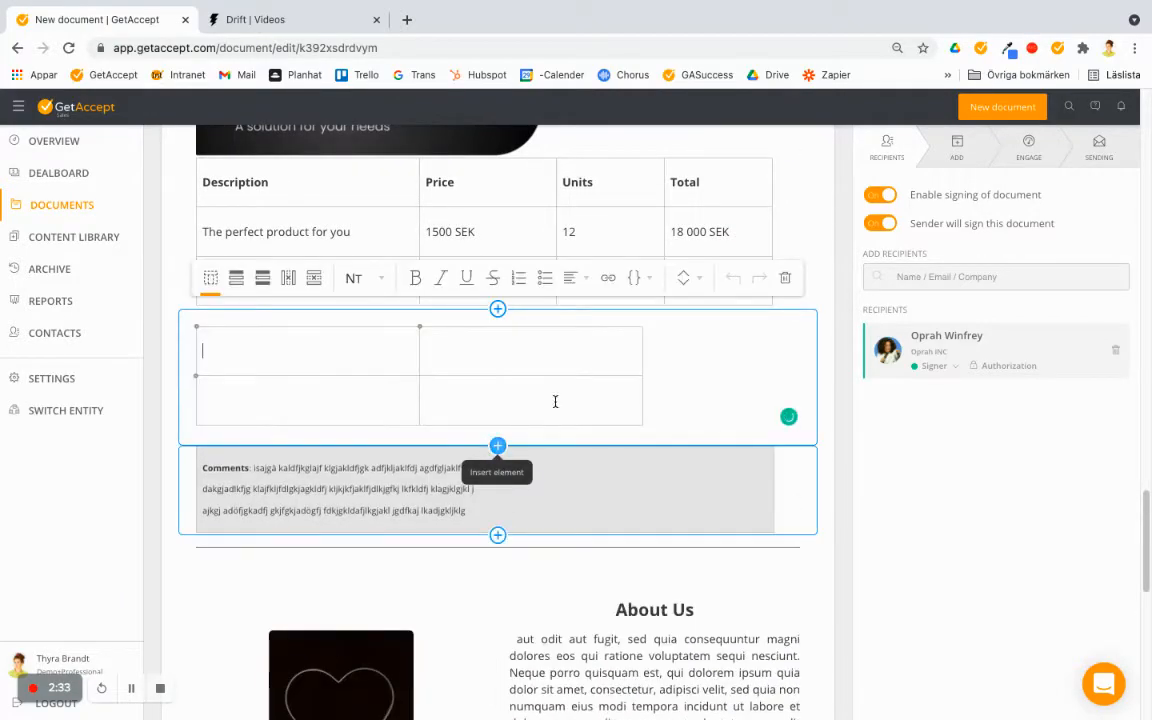
pyautogui.click(643, 328)
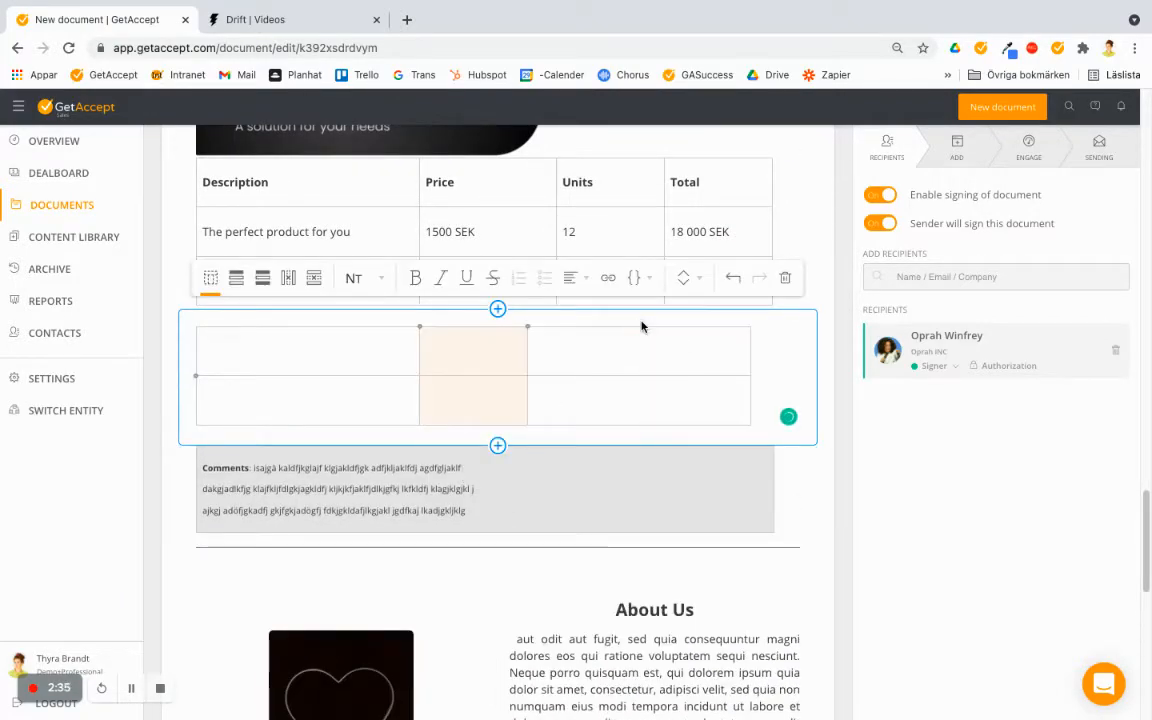
pyautogui.click(197, 425)
pyautogui.click(197, 426)
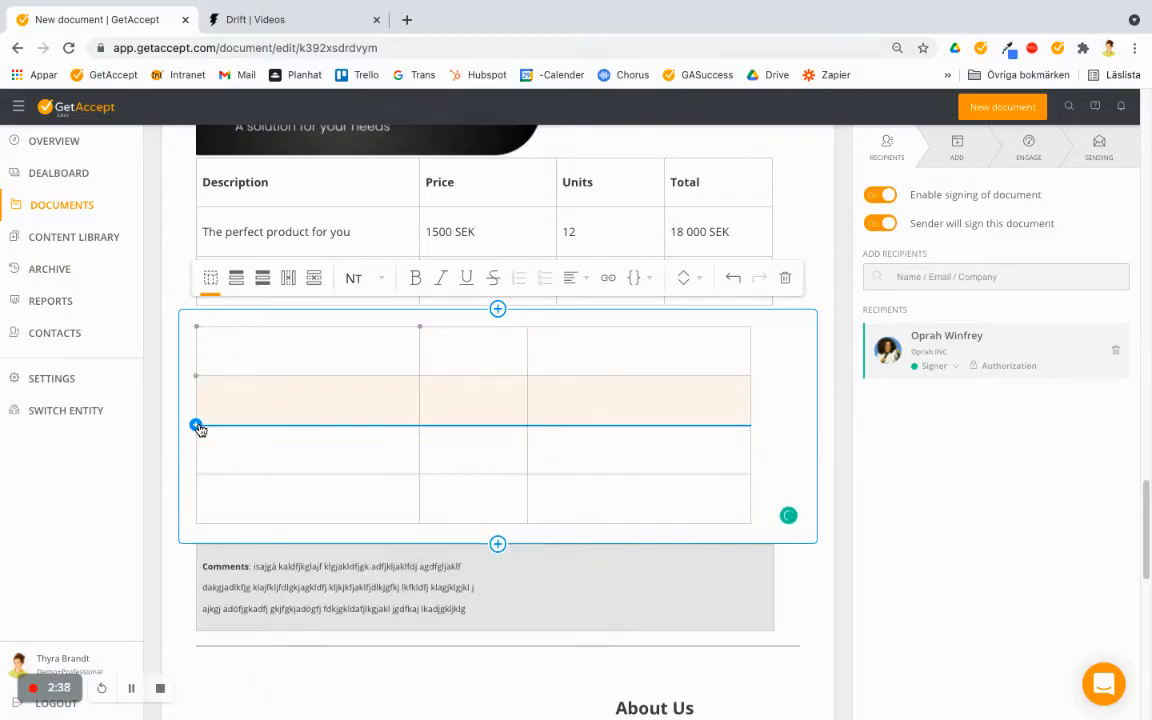
pyautogui.click(197, 426)
pyautogui.click(197, 426)
# Adjust the new table's column widths and give it a shaded header row reading Product, Amount and Total.
pyautogui.moveTo(387, 390); pyautogui.dragTo(351, 391)
pyautogui.moveTo(462, 398); pyautogui.dragTo(541, 409)
pyautogui.click(293, 357)
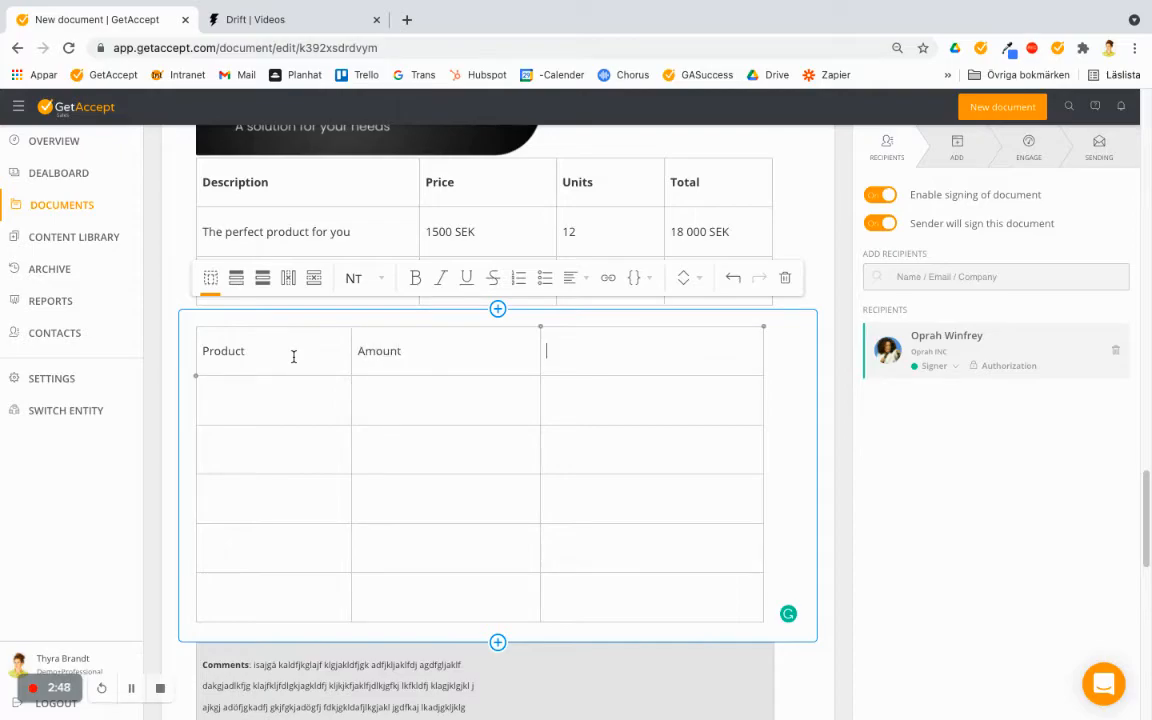
pyautogui.click(236, 277)
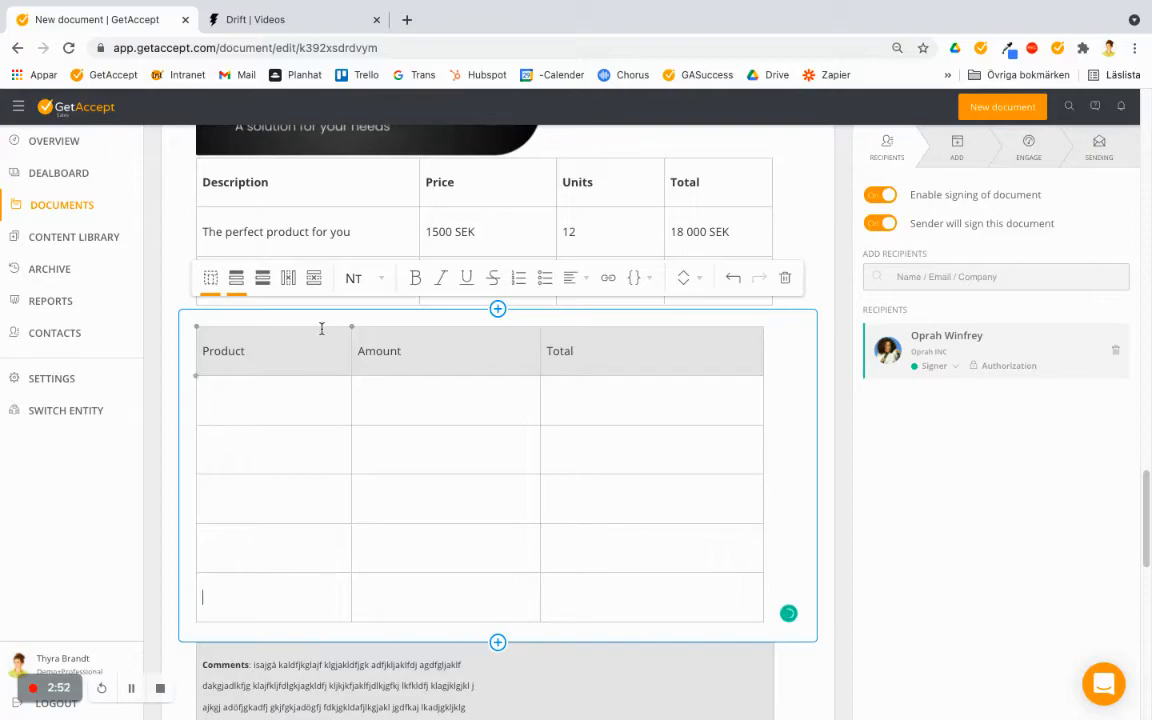
# Delete the three lowest empty rows of the Product table and leave table editing.
pyautogui.click(315, 279)
pyautogui.click(315, 279)
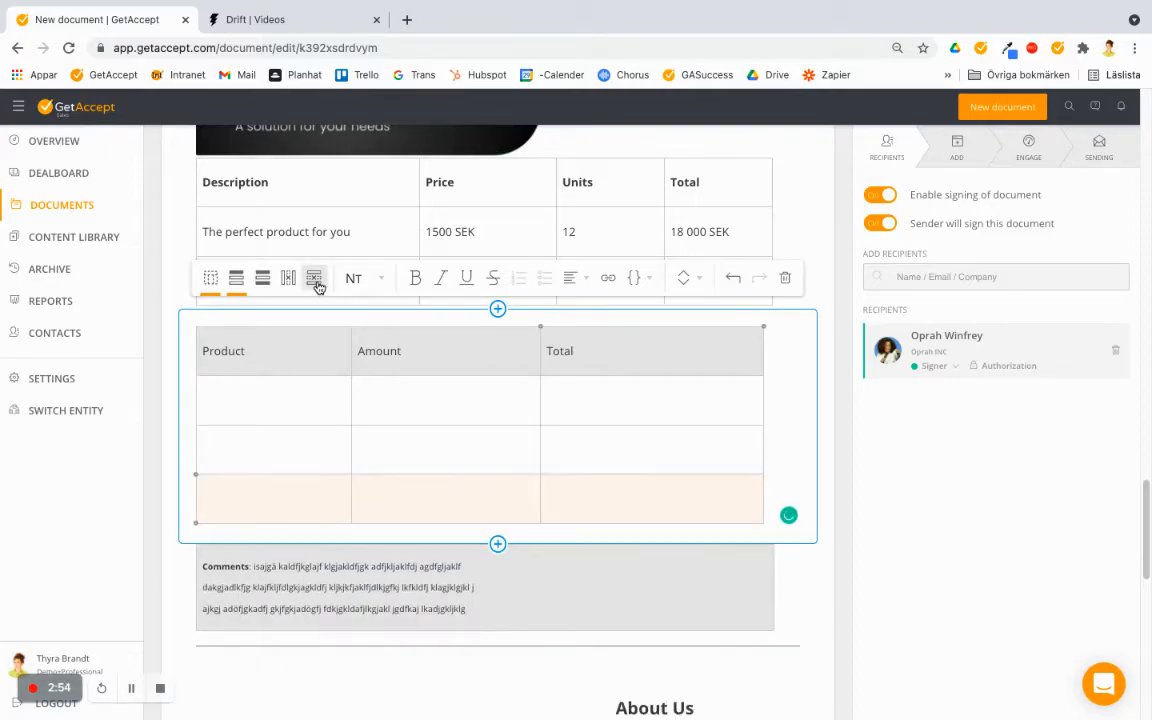
pyautogui.click(315, 279)
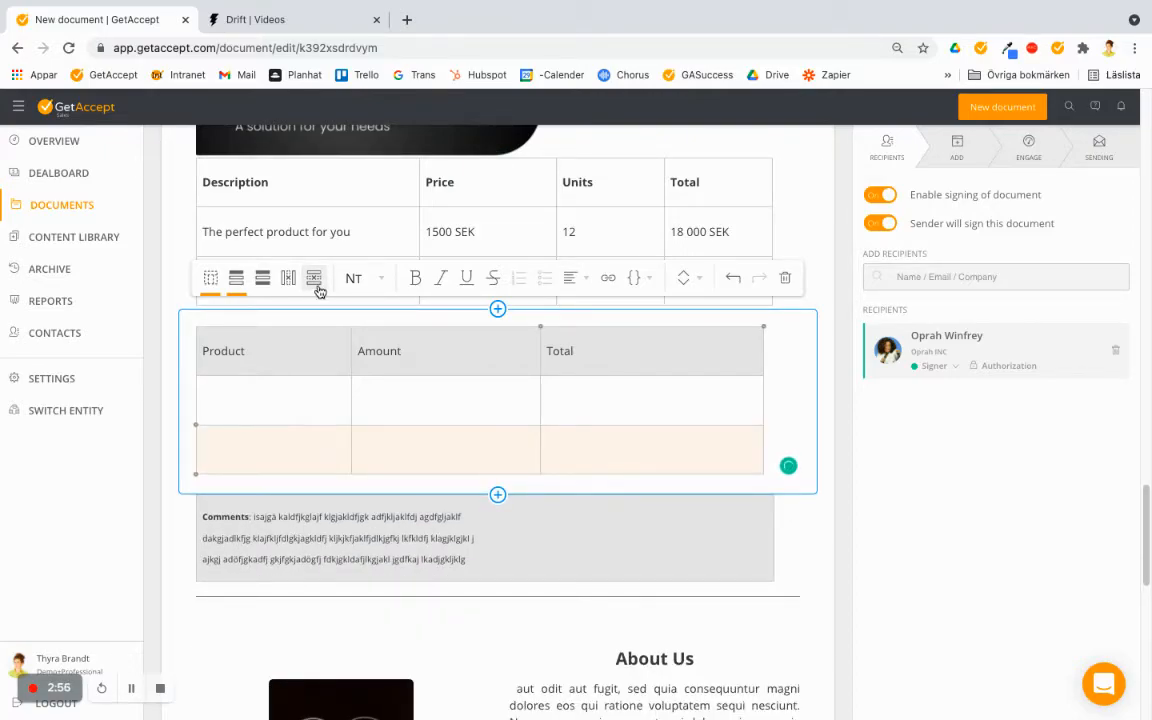
pyautogui.click(724, 545)
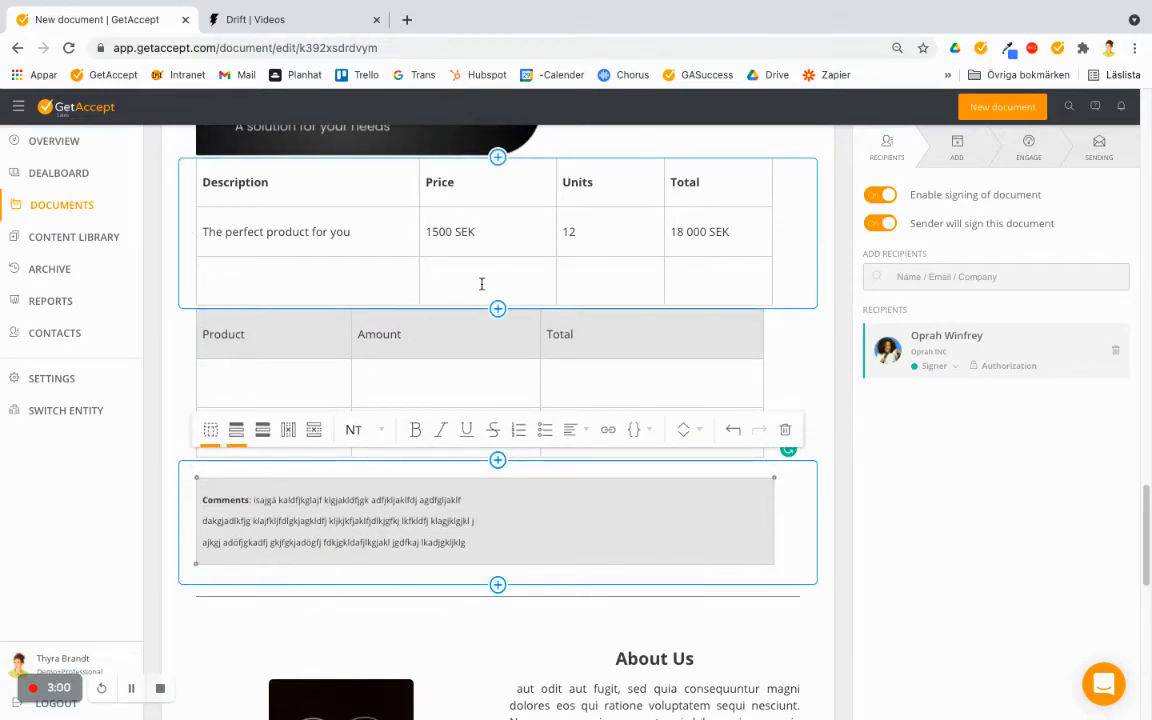
pyautogui.click(836, 617)
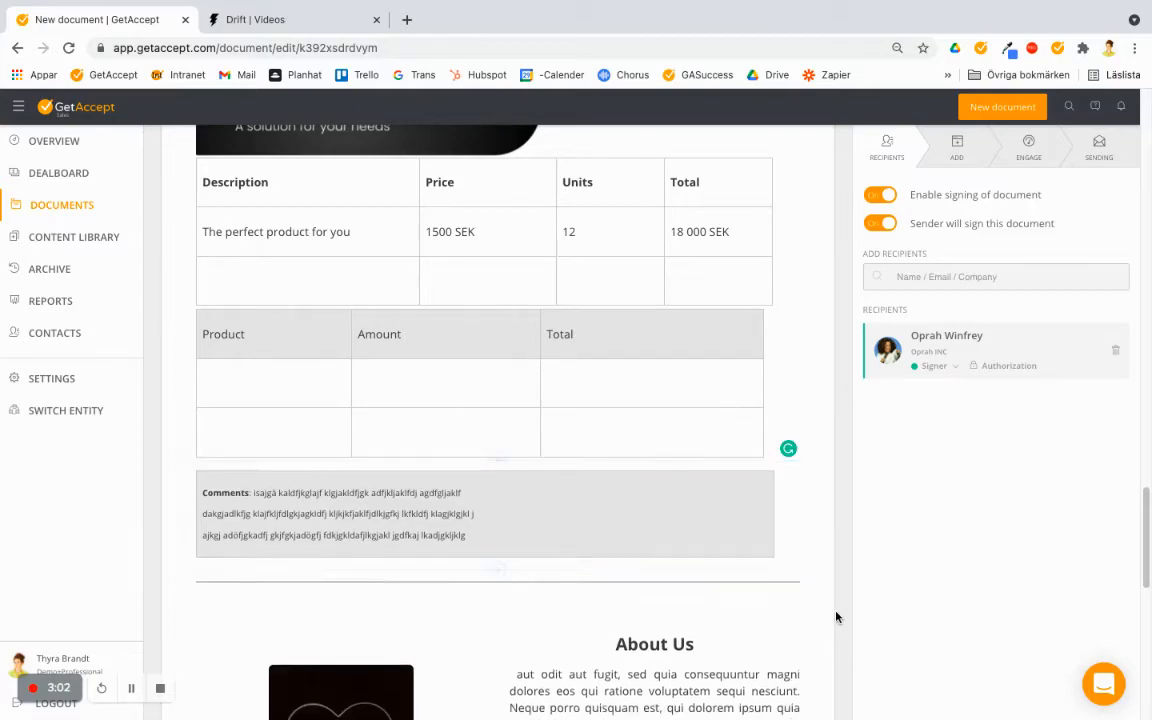
# Add a Divider between the Product table and the Comments block, make its line invisible and set its spacing to Large.
pyautogui.click(497, 460)
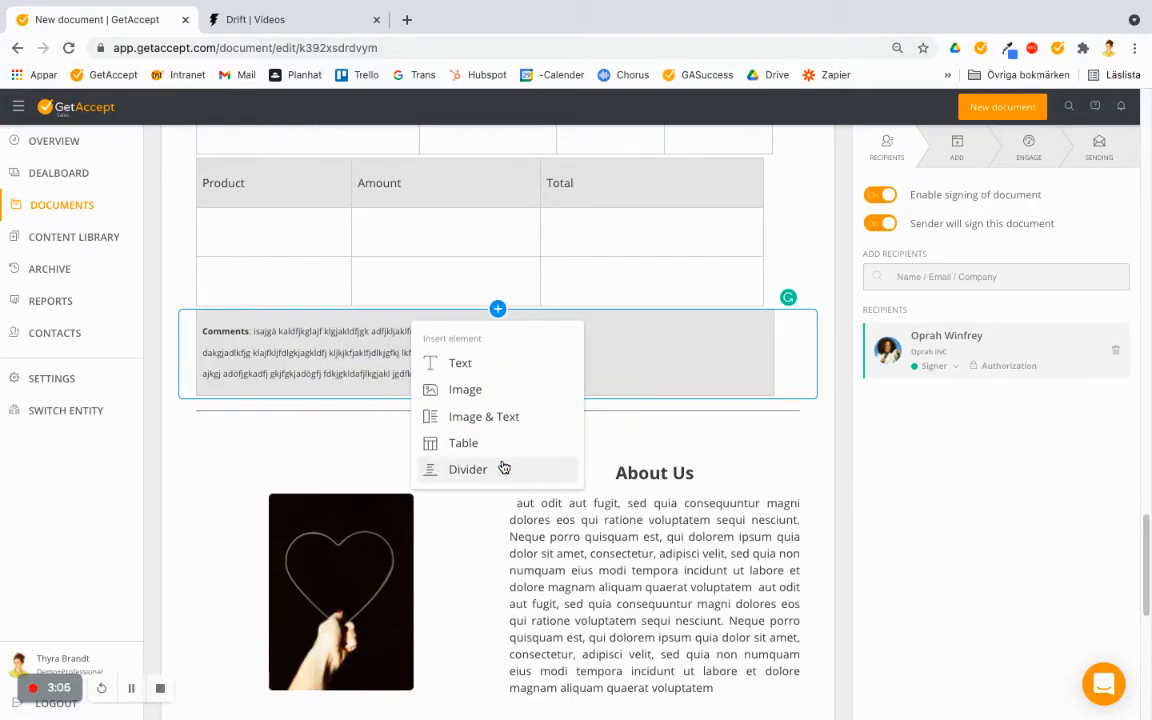
pyautogui.click(504, 468)
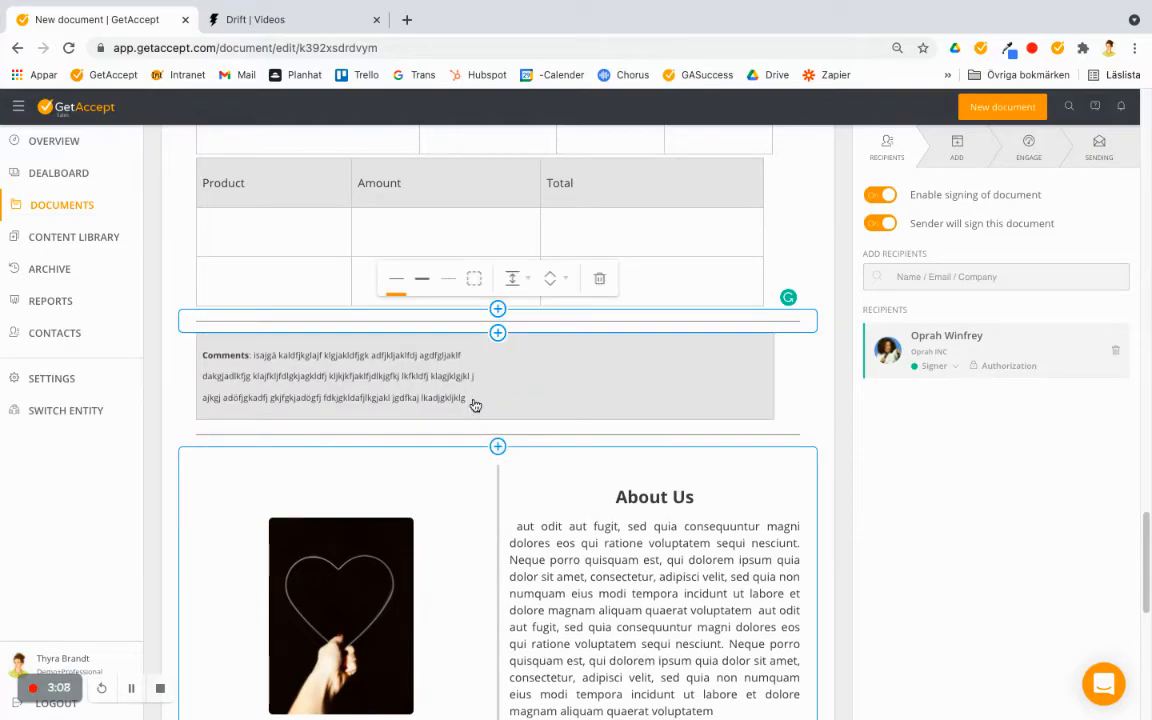
pyautogui.click(473, 280)
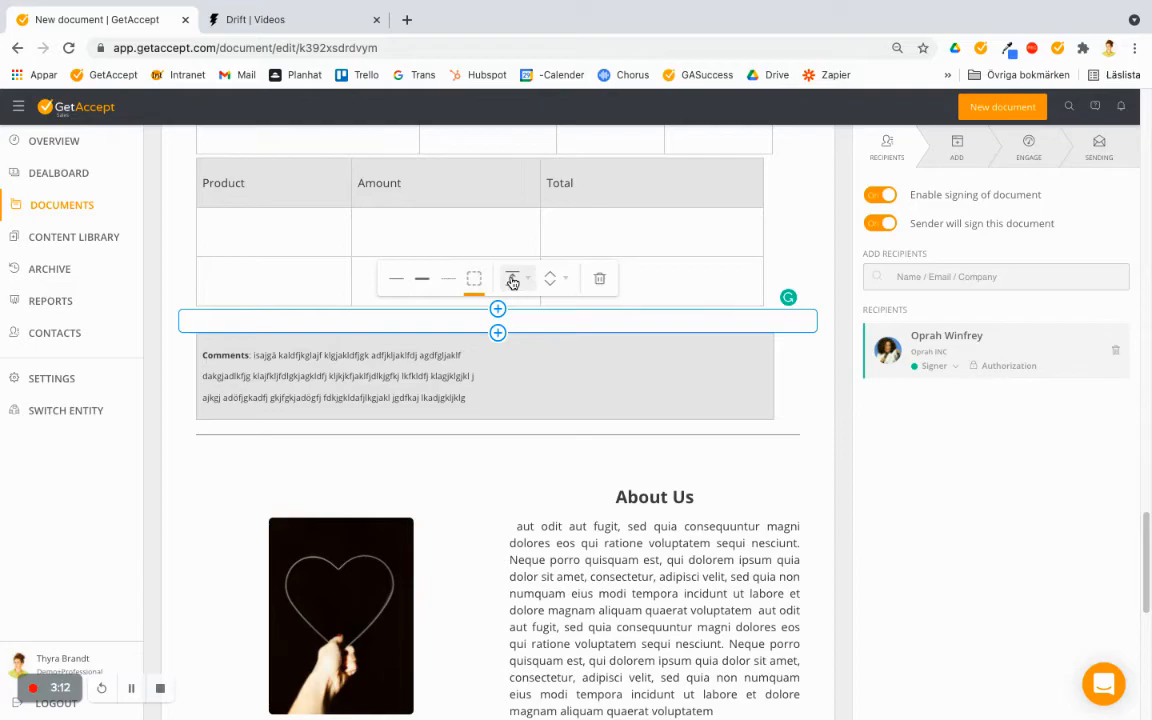
pyautogui.click(512, 280)
pyautogui.click(530, 362)
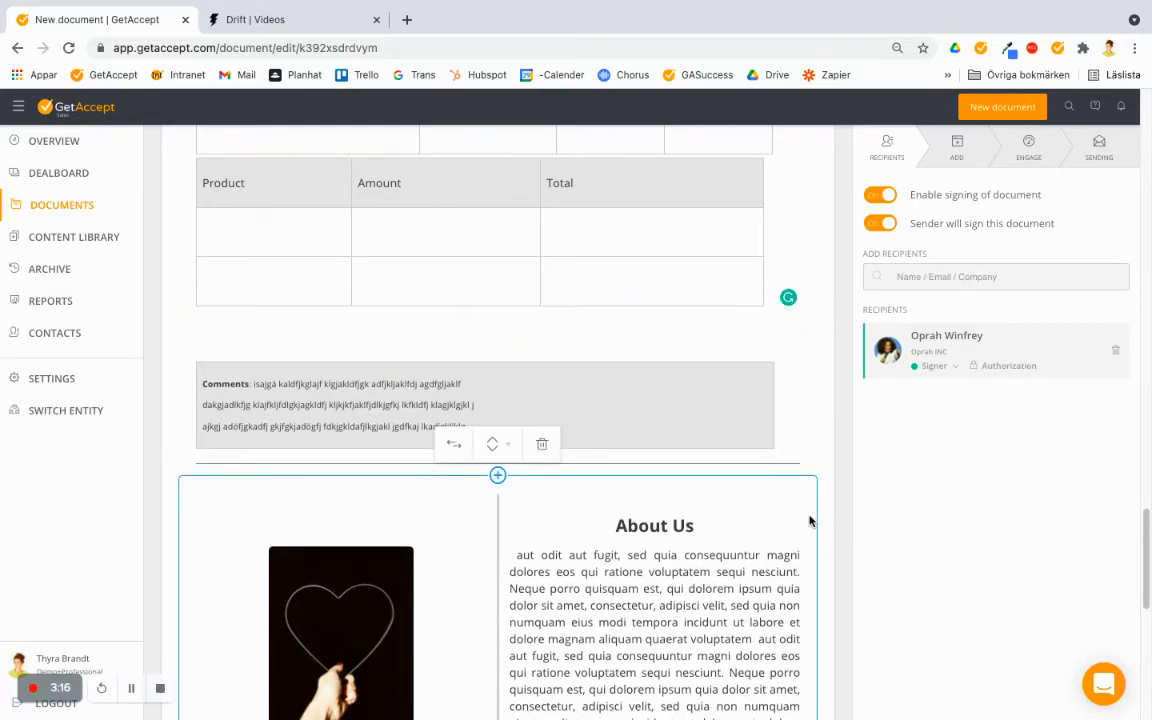
# Separate the pricing table from the Product table with an invisible Divider with Large spacing.
pyautogui.scroll(3, 810, 520)
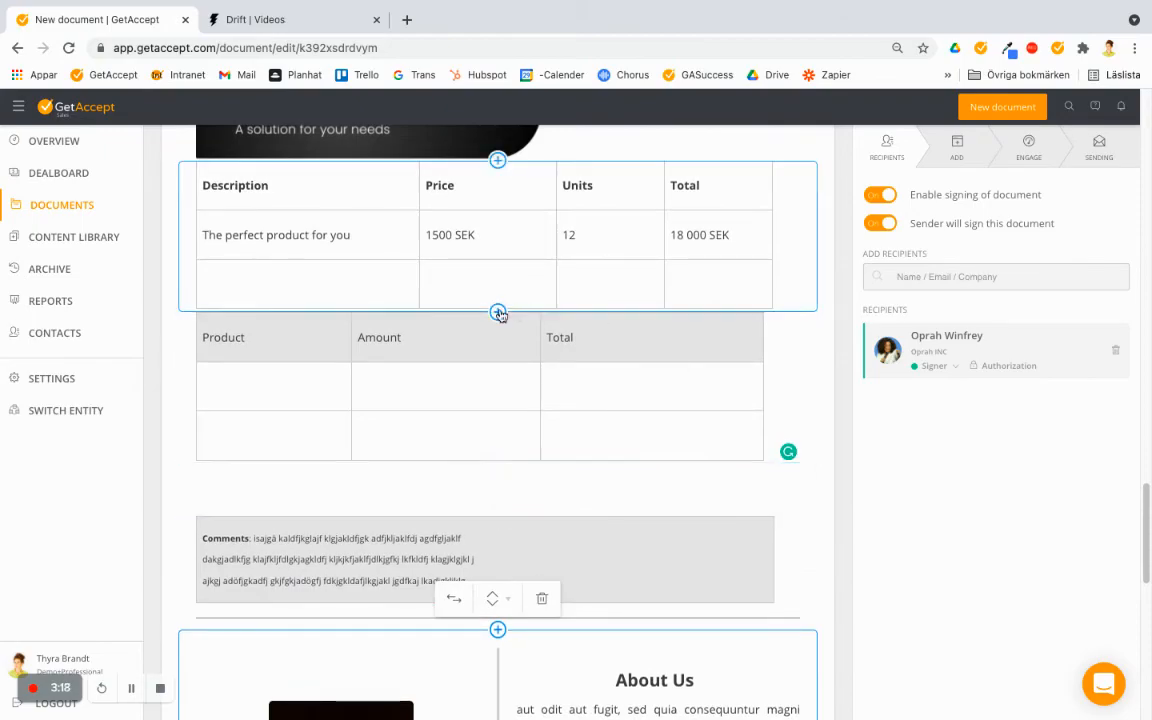
pyautogui.click(498, 313)
pyautogui.click(487, 469)
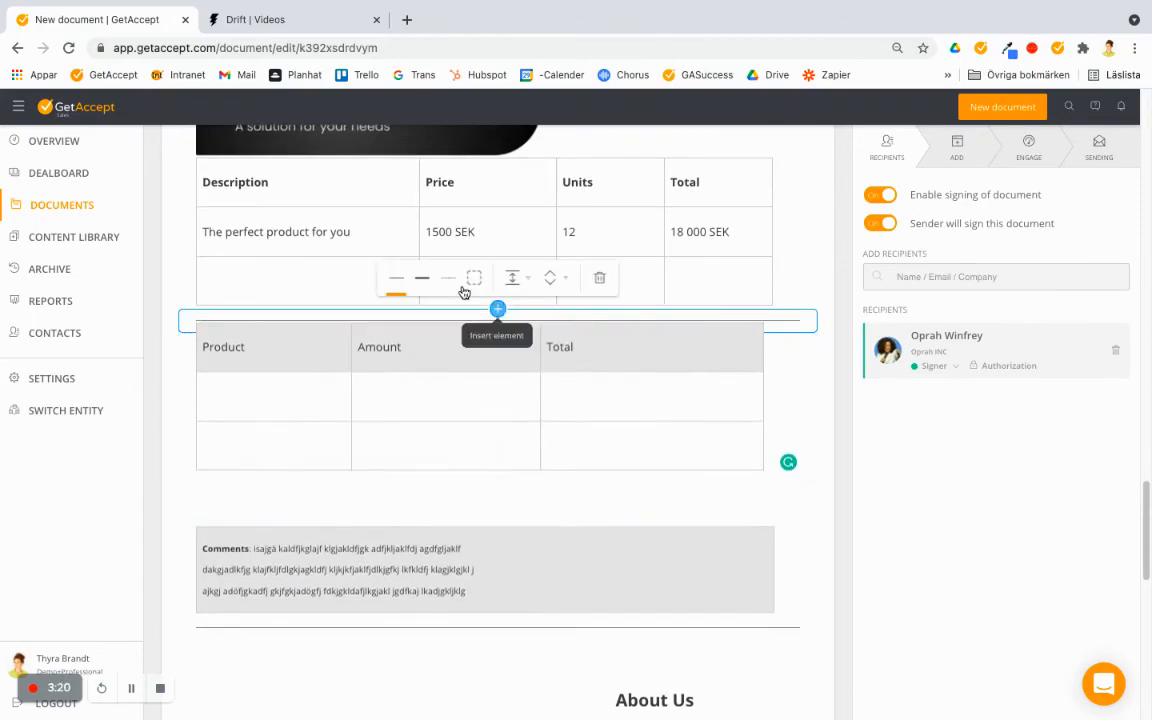
pyautogui.click(516, 280)
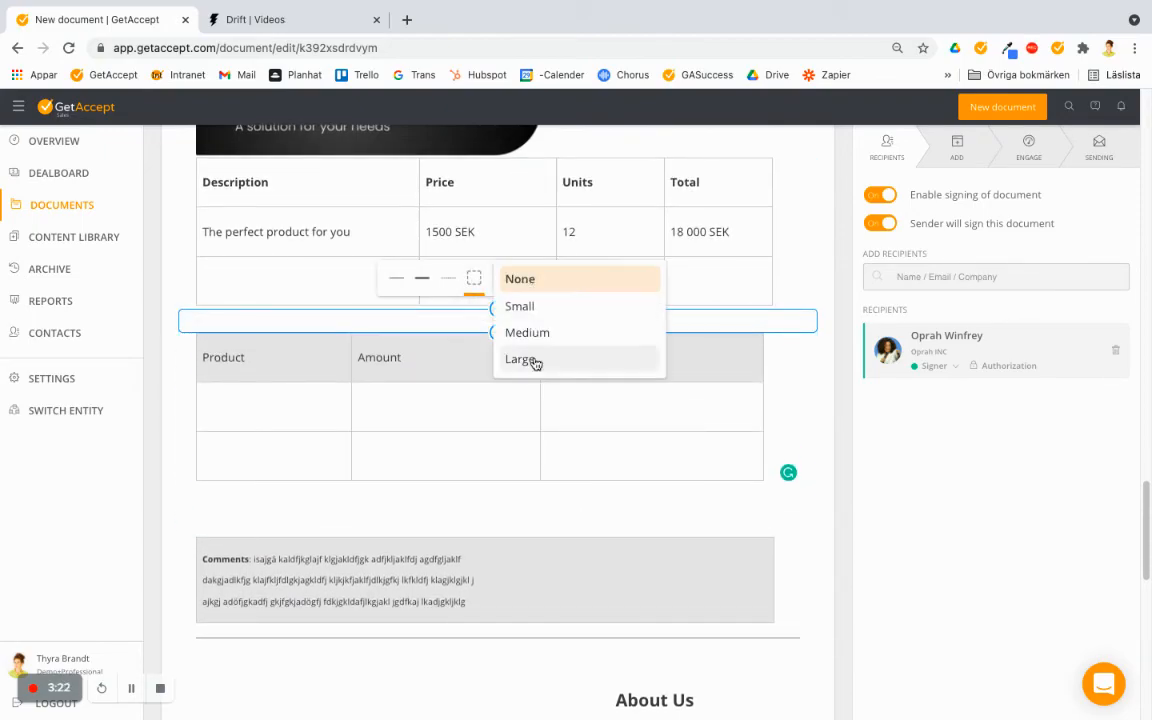
pyautogui.click(536, 361)
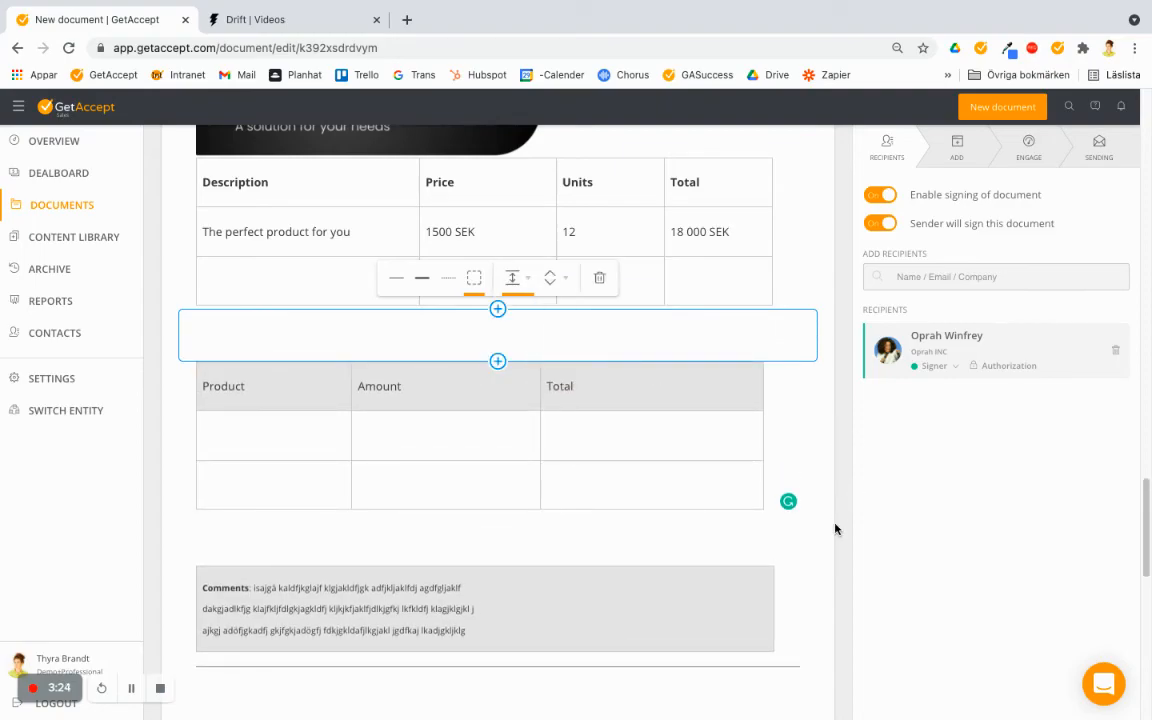
pyautogui.scroll(1, 818, 578)
pyautogui.scroll(10, 825, 545)
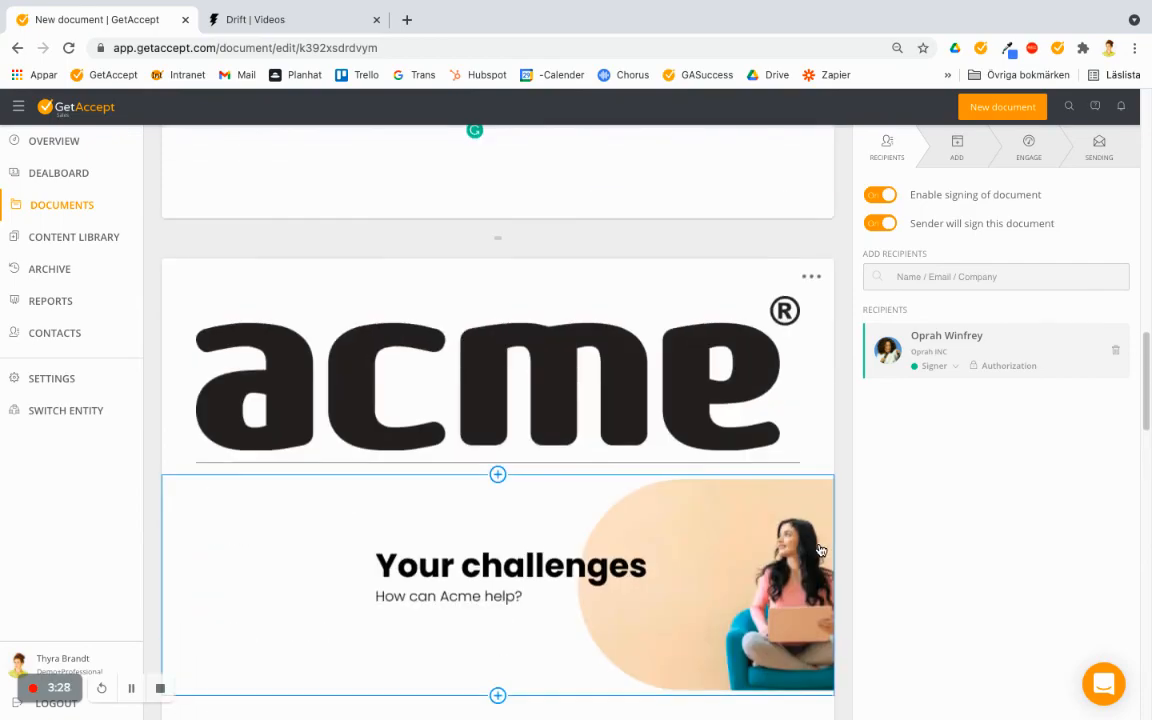